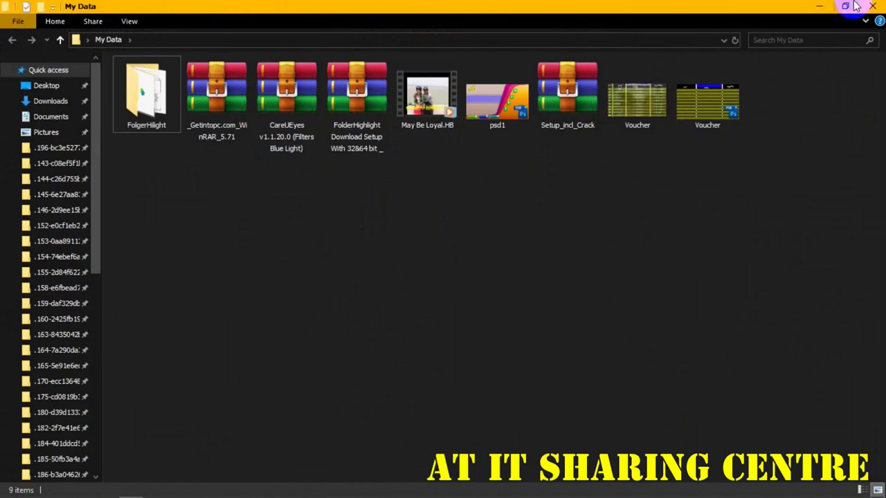
Step: Turn off real-time protection in the Windows Security virus & threat protection settings, then close that window
{"action": "left_click", "coordinate": [822, 10]}
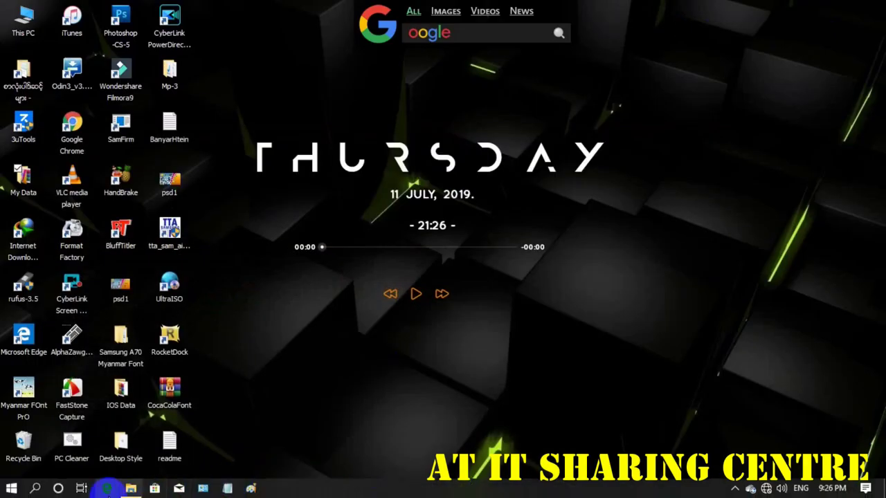
{"action": "left_click", "coordinate": [38, 488]}
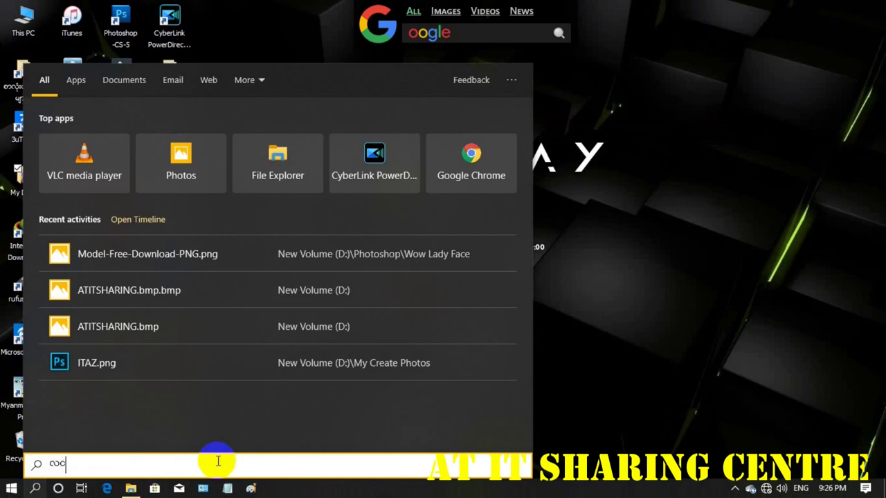
{"action": "type", "text": "ထထ"}
{"action": "key", "text": "ctrl+a"}
{"action": "key", "text": "BackSpace"}
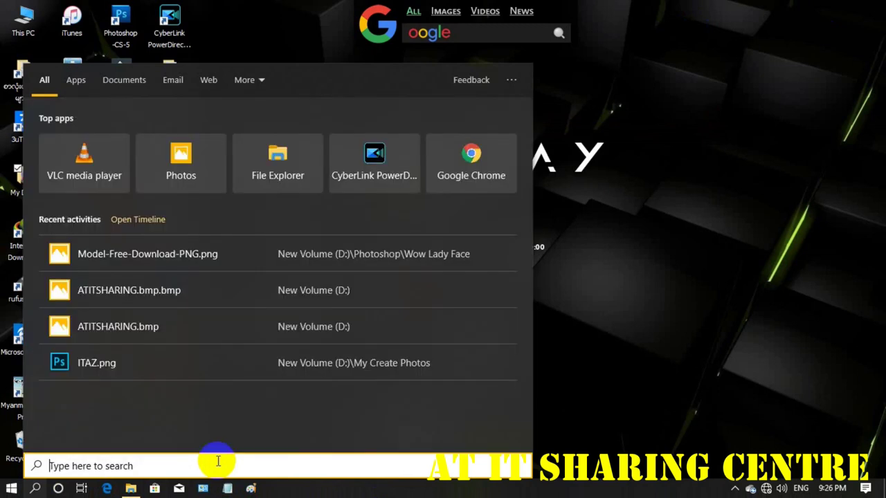
{"action": "type", "text": "viru"}
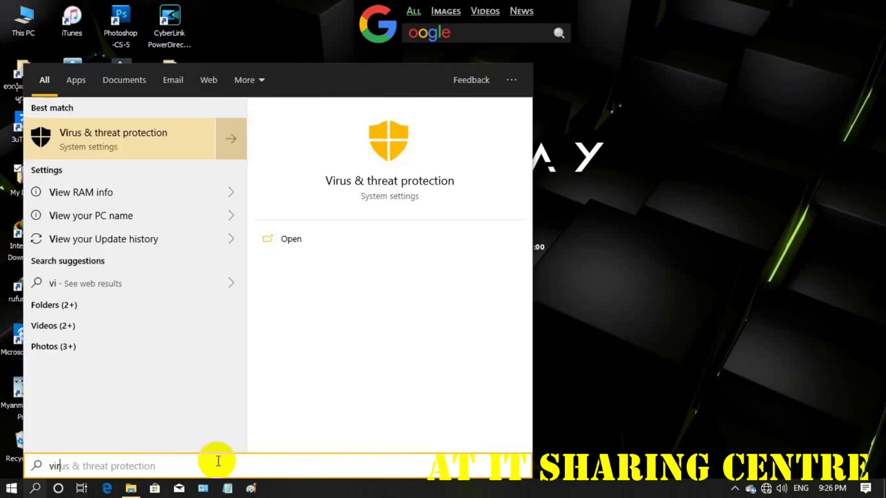
{"action": "left_click", "coordinate": [210, 144]}
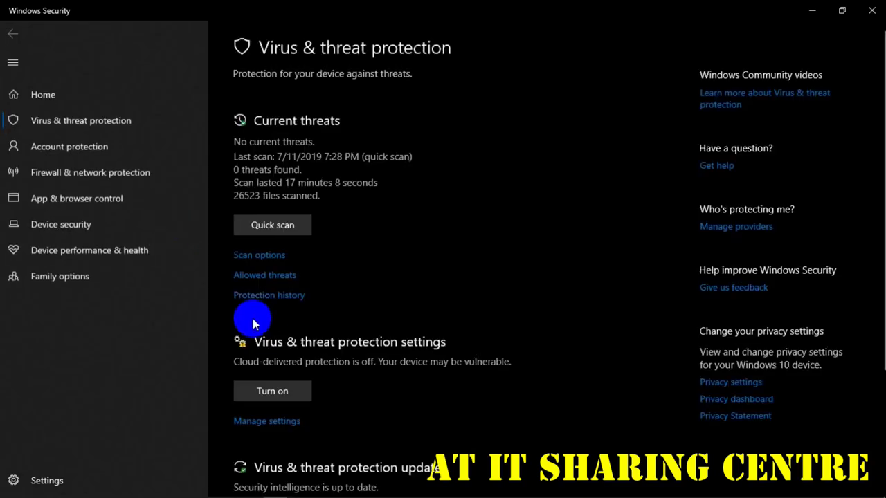
{"action": "left_click", "coordinate": [272, 422]}
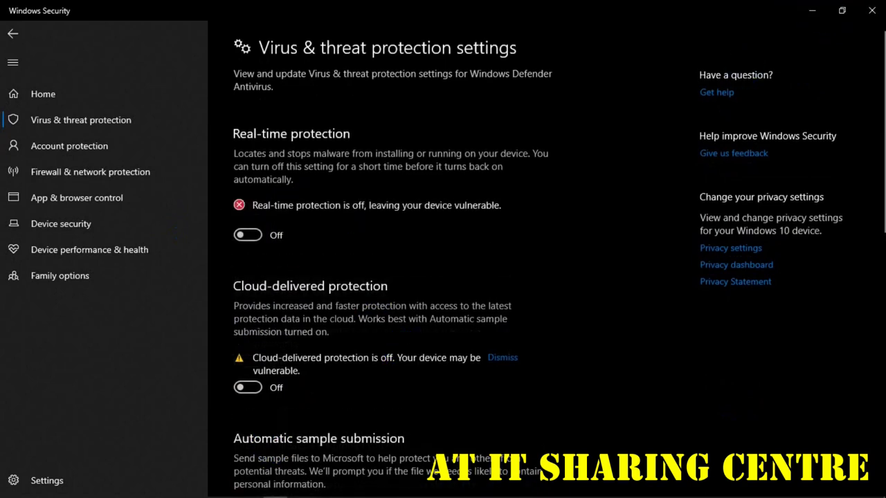
{"action": "left_click", "coordinate": [883, 19]}
Step: Refresh the desktop and dismiss the virus protection notification
{"action": "right_click", "coordinate": [679, 206]}
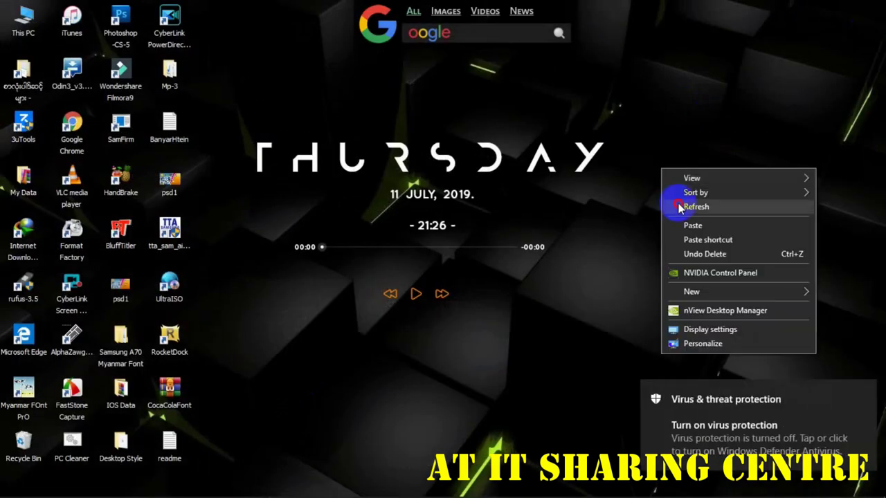
{"action": "left_click", "coordinate": [699, 242]}
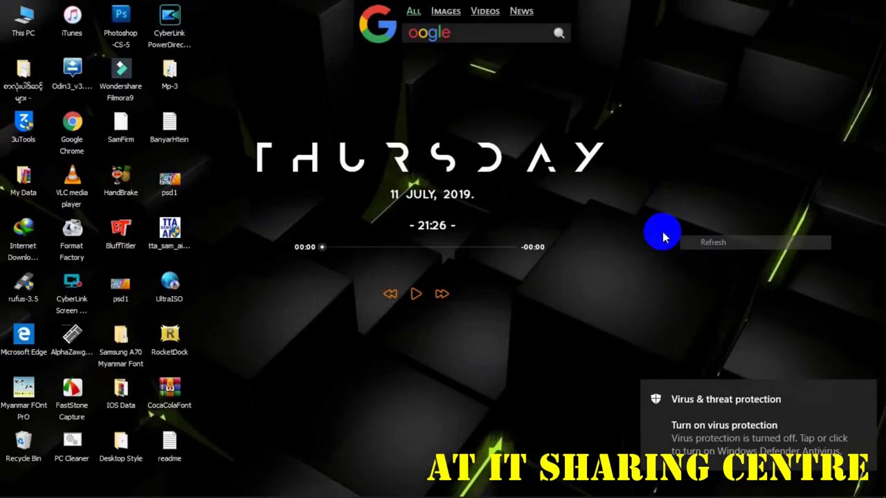
{"action": "left_click", "coordinate": [862, 395]}
Step: Extract the FolderHighlight Download Setup archive in My Data into a folder of the same name
{"action": "mouse_move", "coordinate": [313, 488]}
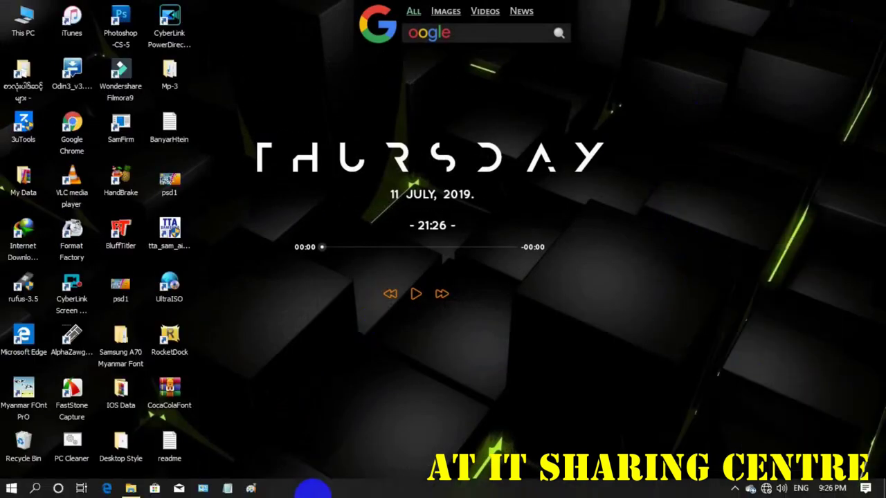
{"action": "left_click", "coordinate": [131, 489]}
{"action": "left_click", "coordinate": [349, 127]}
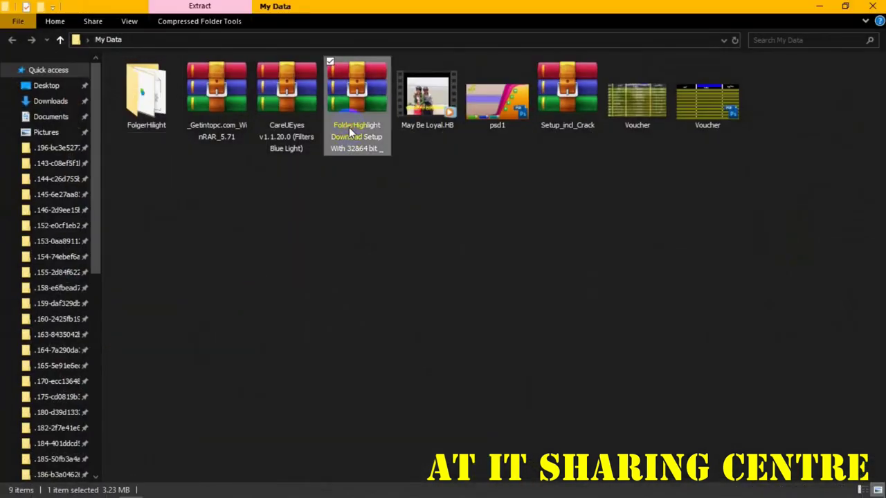
{"action": "right_click", "coordinate": [349, 127]}
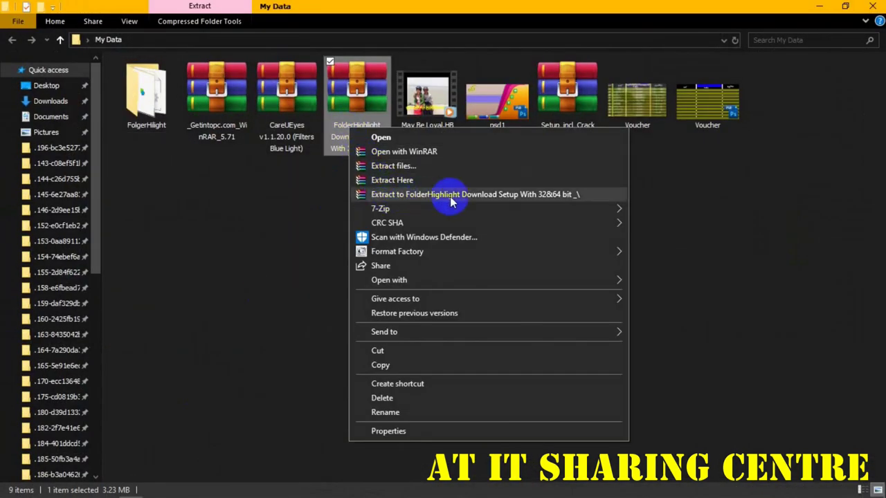
{"action": "left_click", "coordinate": [487, 195]}
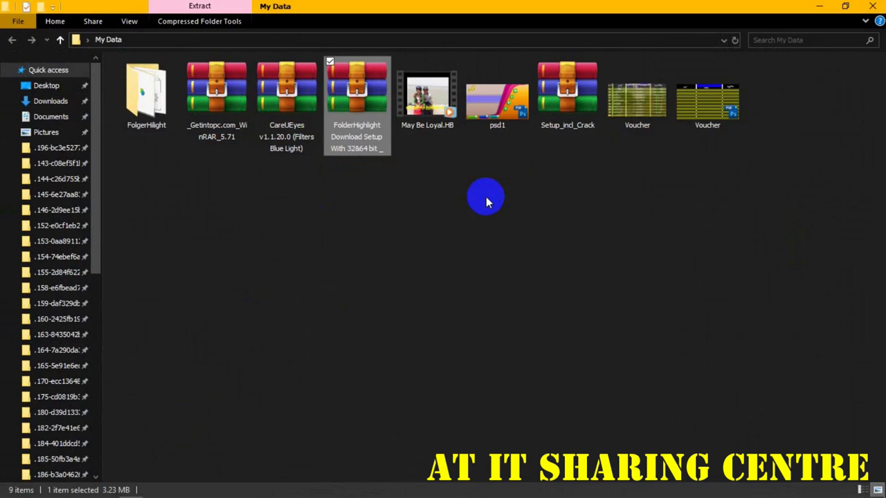
Step: Launch the FolderHighlight.2.8 installer from the inner folder of the extracted FolderHighlight Download Setup
{"action": "double_click", "coordinate": [135, 123]}
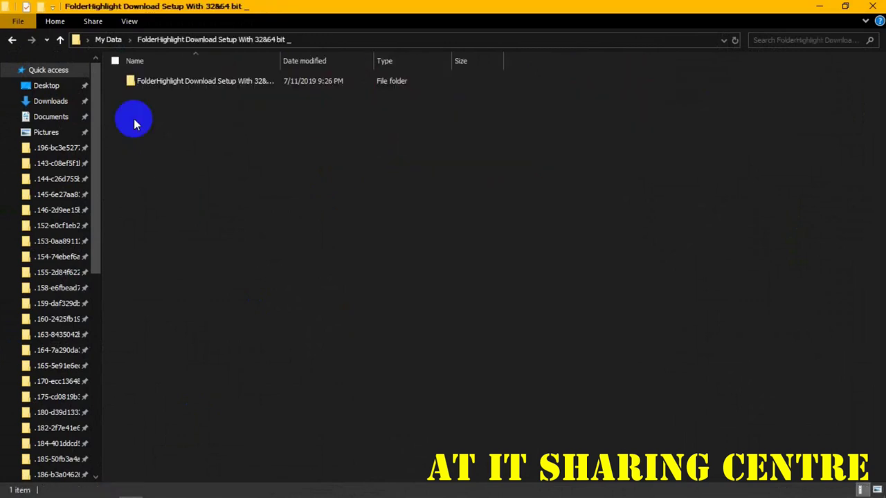
{"action": "left_click", "coordinate": [202, 83]}
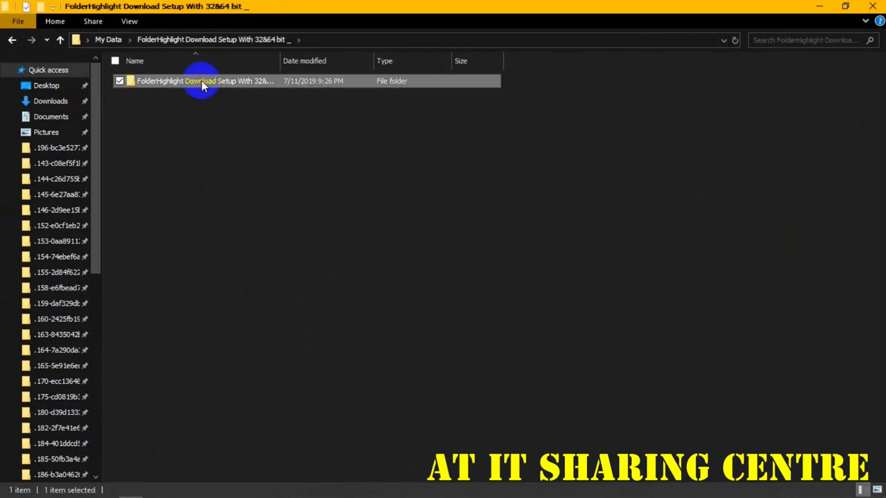
{"action": "double_click", "coordinate": [224, 82]}
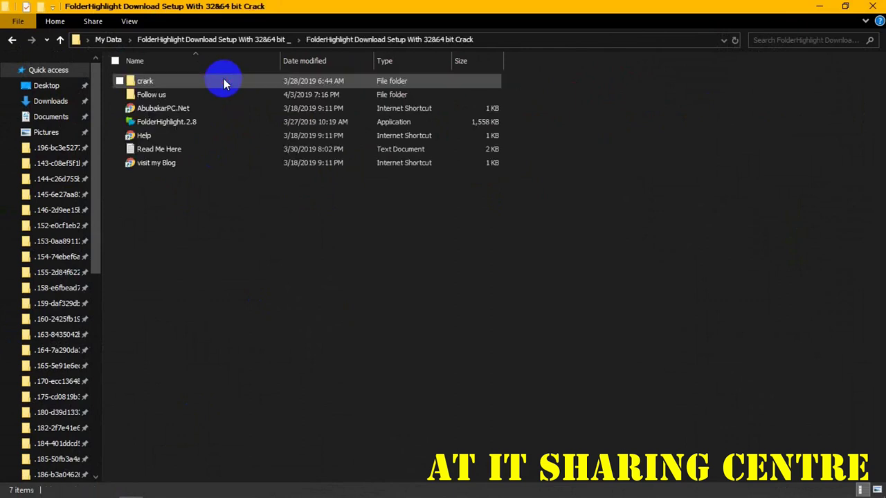
{"action": "left_click", "coordinate": [208, 123]}
{"action": "right_click", "coordinate": [307, 123]}
{"action": "left_click", "coordinate": [350, 138]}
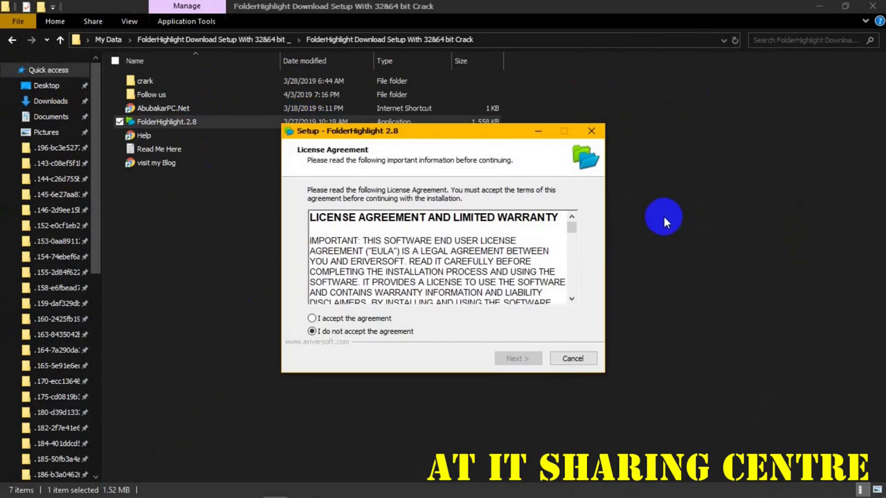
Step: Install FolderHighlight 2.8 into C:\Program Files\FolderHighlight, finish the setup wizard and close the readme page
{"action": "left_click", "coordinate": [512, 360]}
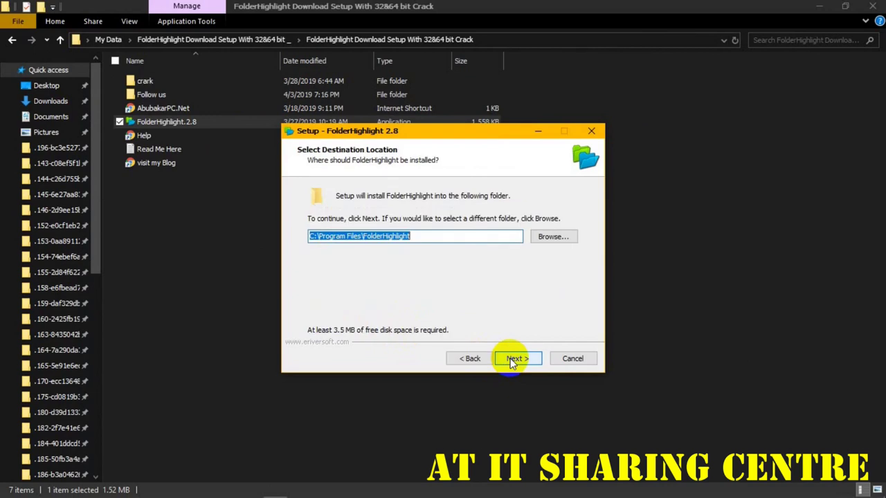
{"action": "left_click", "coordinate": [512, 360]}
{"action": "left_click", "coordinate": [513, 361]}
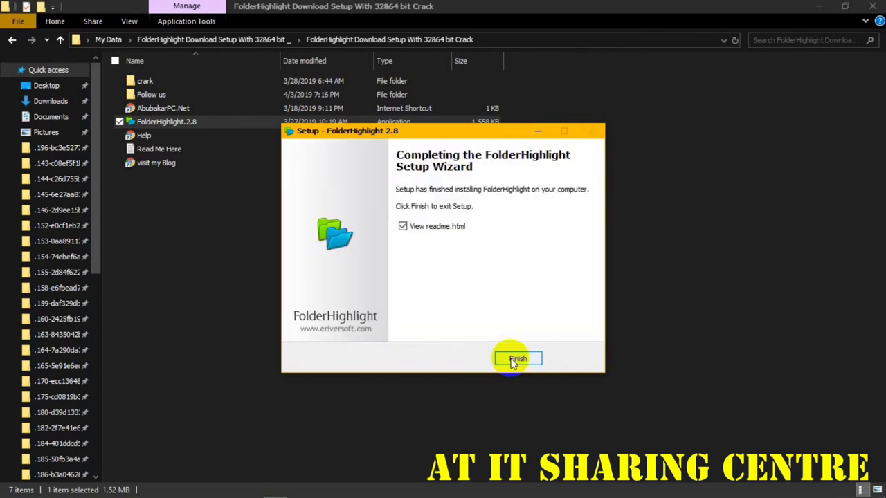
{"action": "left_click", "coordinate": [517, 358]}
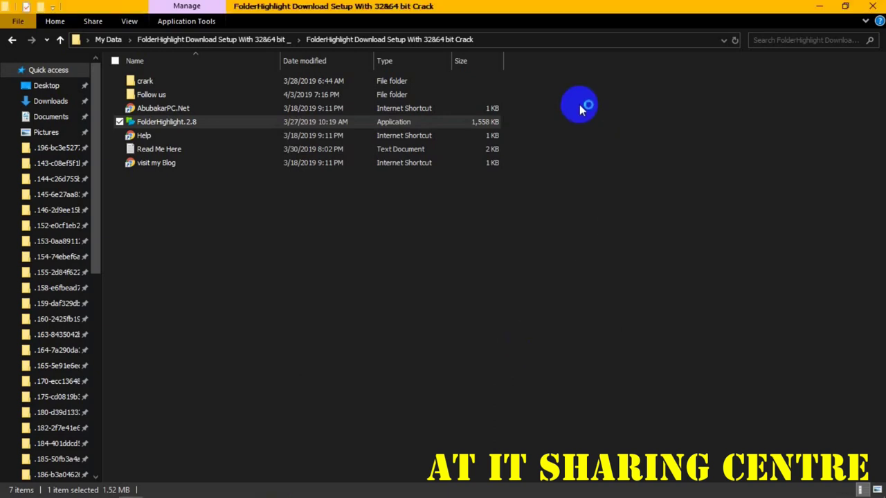
{"action": "left_click", "coordinate": [819, 6]}
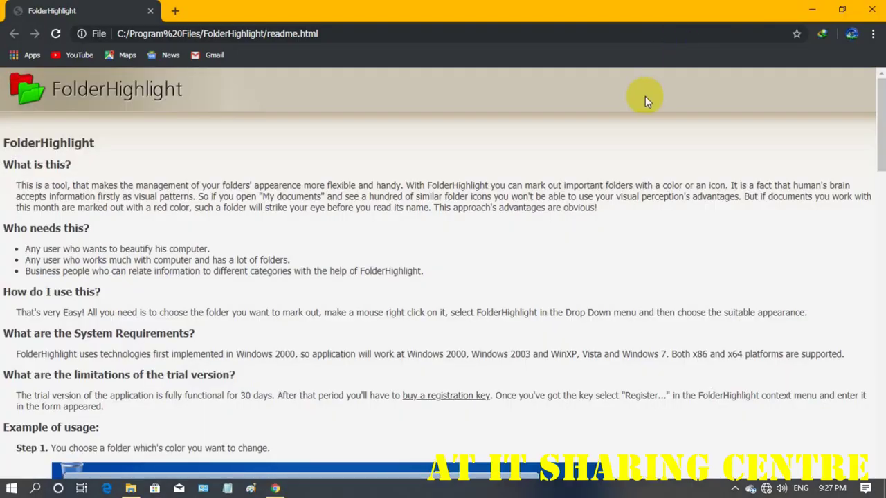
{"action": "left_click", "coordinate": [871, 13]}
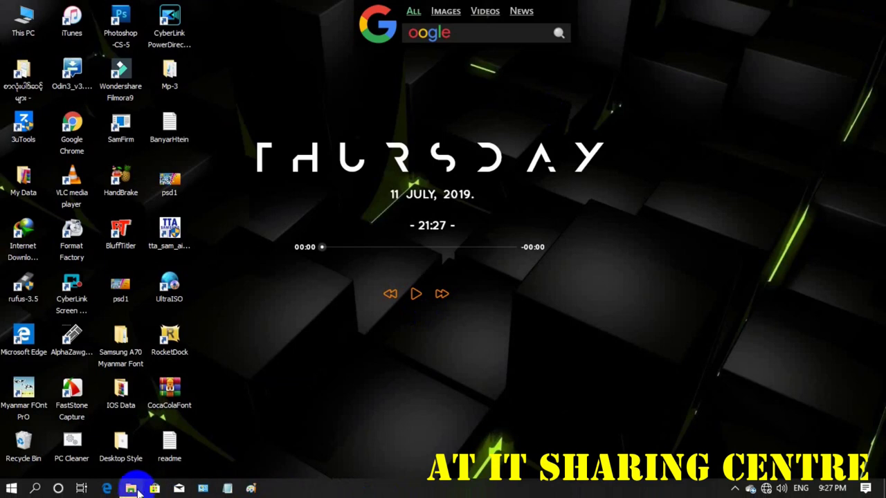
Step: Copy folderhighlight.dll and folderhighlight_x64.dll from the crark folder of the extracted setup
{"action": "left_click", "coordinate": [132, 488]}
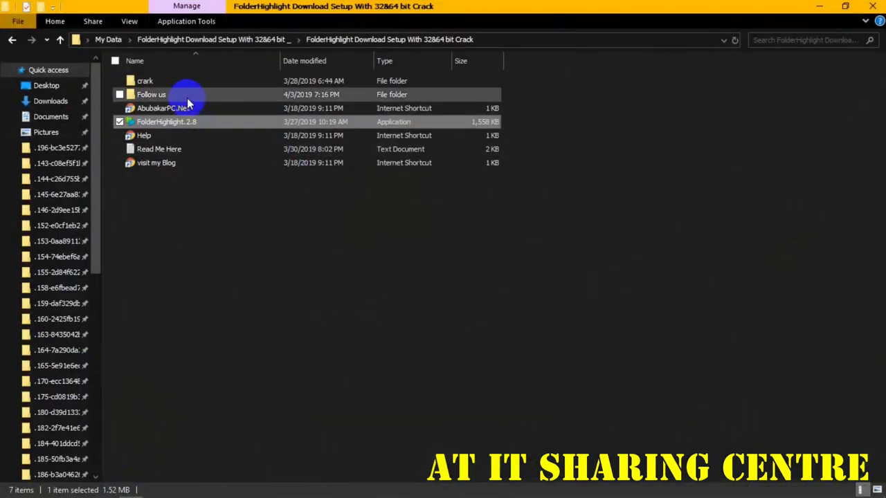
{"action": "double_click", "coordinate": [193, 83]}
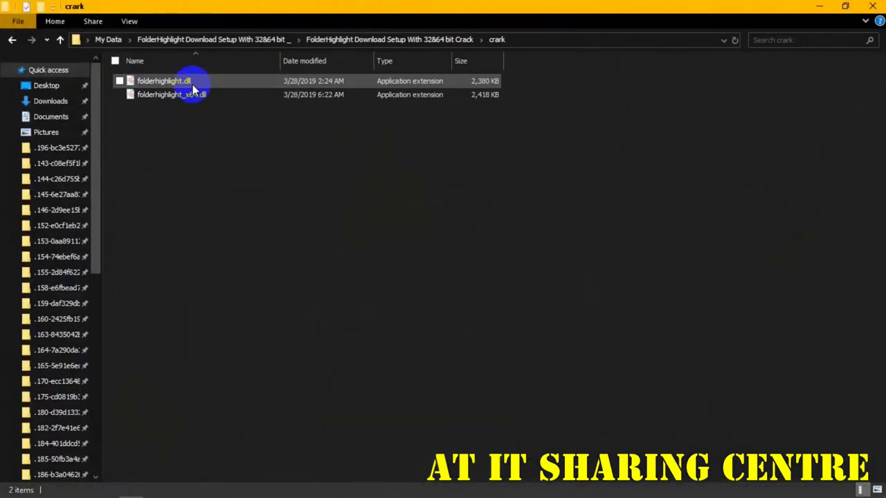
{"action": "left_click_drag", "start_coordinate": [206, 135], "coordinate": [196, 88]}
{"action": "right_click", "coordinate": [194, 82]}
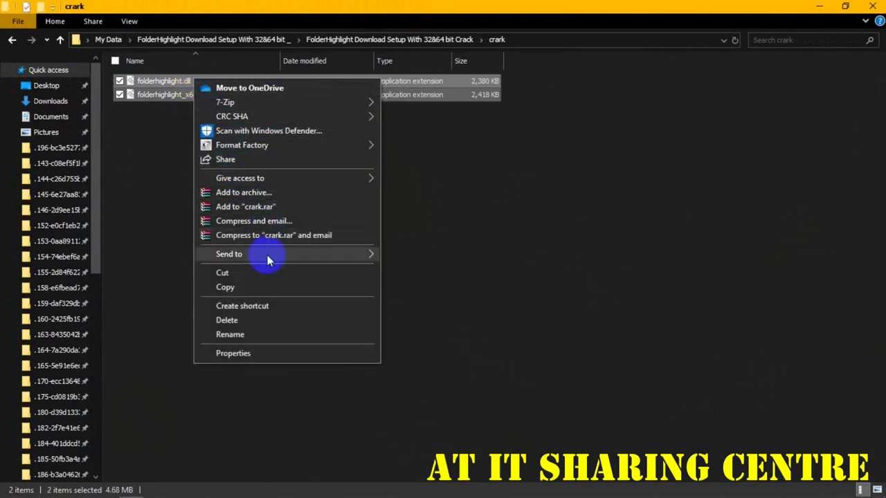
{"action": "left_click", "coordinate": [270, 288]}
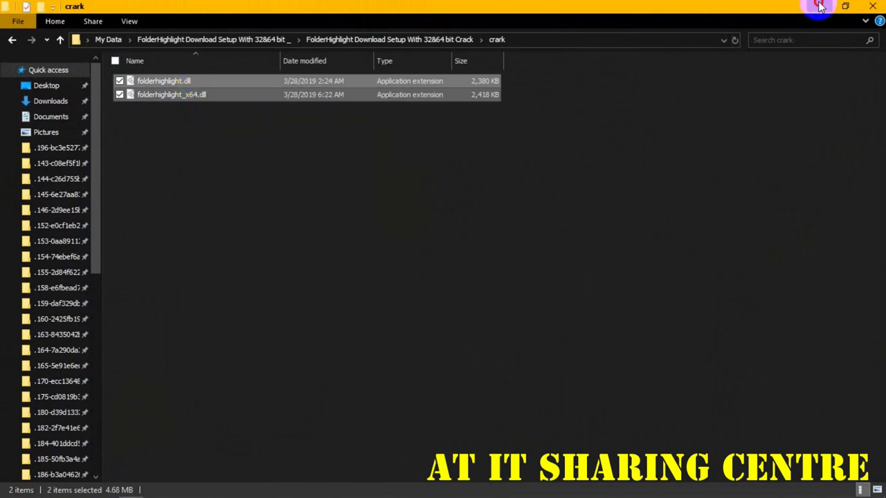
{"action": "left_click", "coordinate": [819, 6]}
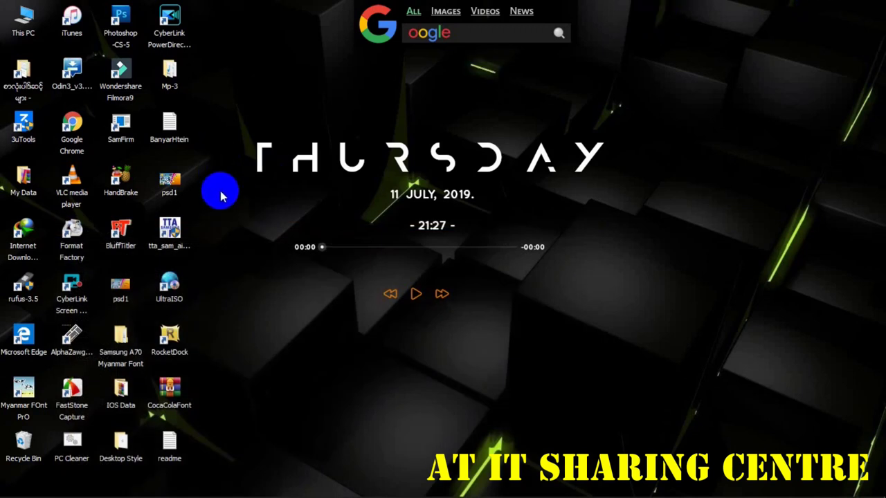
{"action": "mouse_move", "coordinate": [11, 489]}
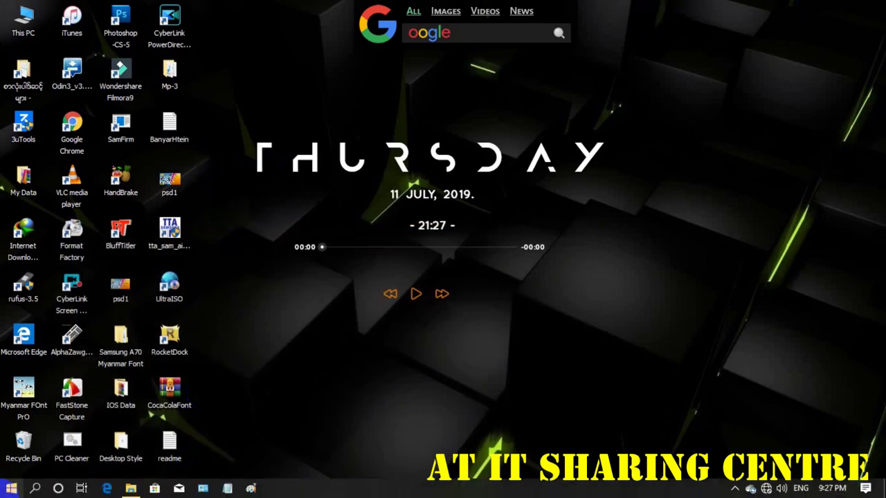
{"action": "left_click", "coordinate": [7, 492]}
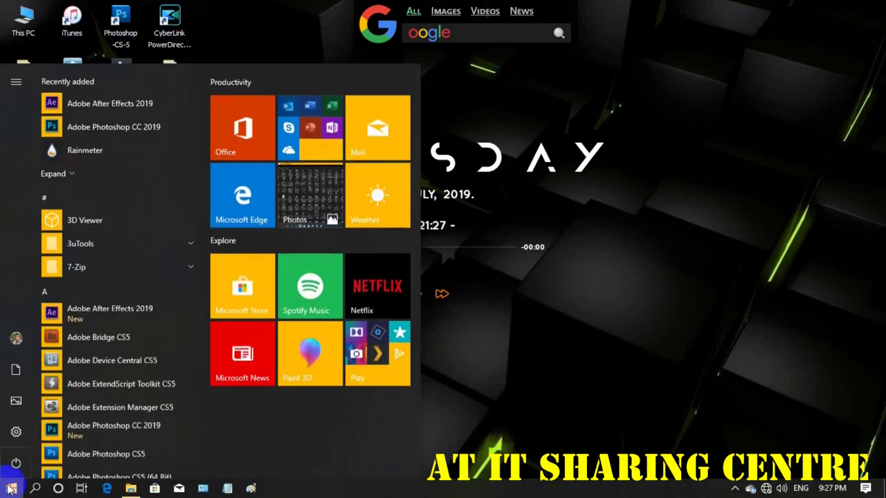
{"action": "left_click", "coordinate": [251, 43]}
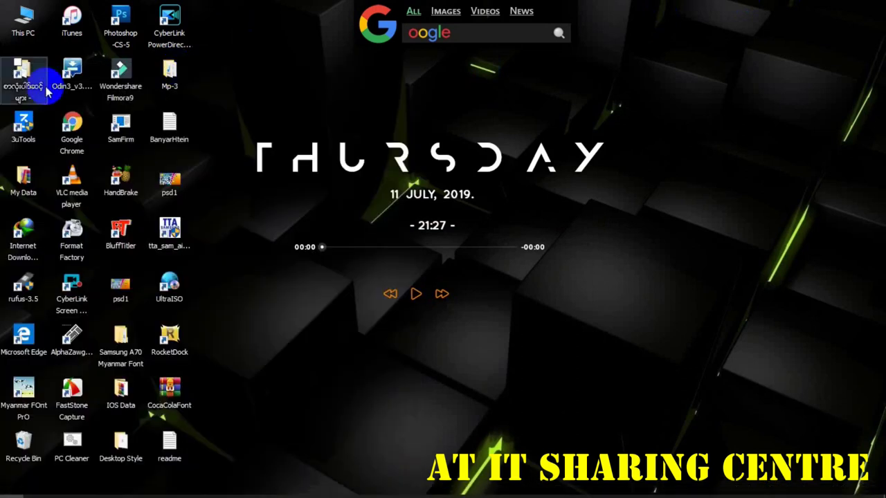
Step: Paste the copied DLL files into C:\Program Files\FolderHighlight, replacing the existing ones and granting administrator permission
{"action": "double_click", "coordinate": [26, 27]}
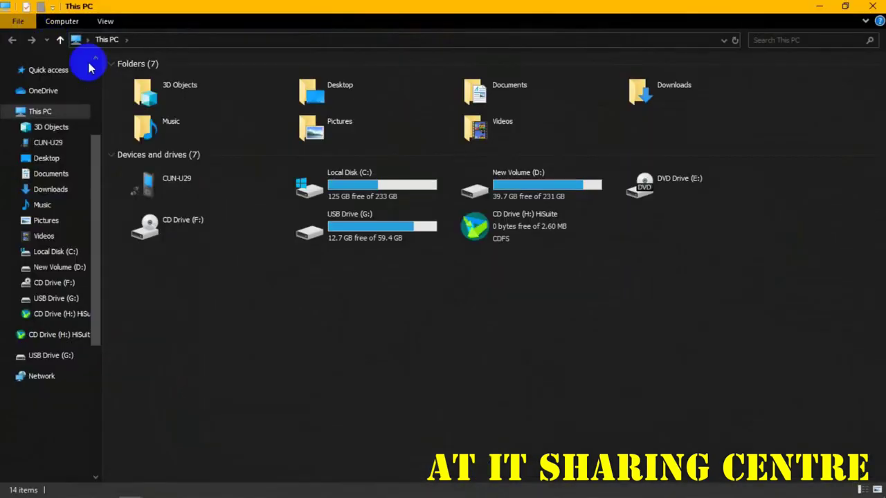
{"action": "double_click", "coordinate": [366, 187]}
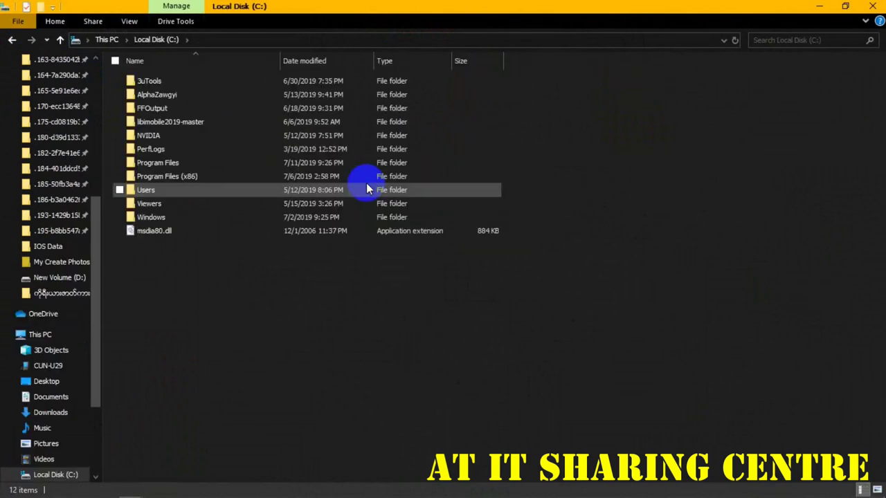
{"action": "double_click", "coordinate": [210, 164]}
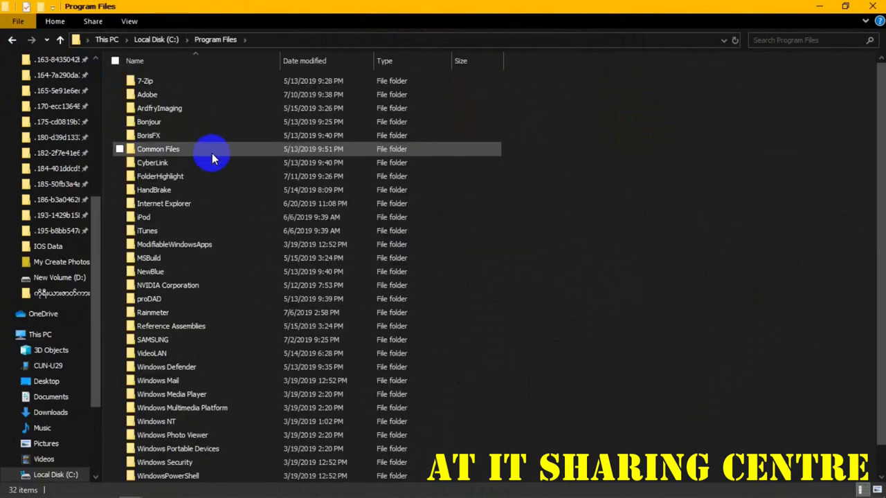
{"action": "double_click", "coordinate": [210, 175]}
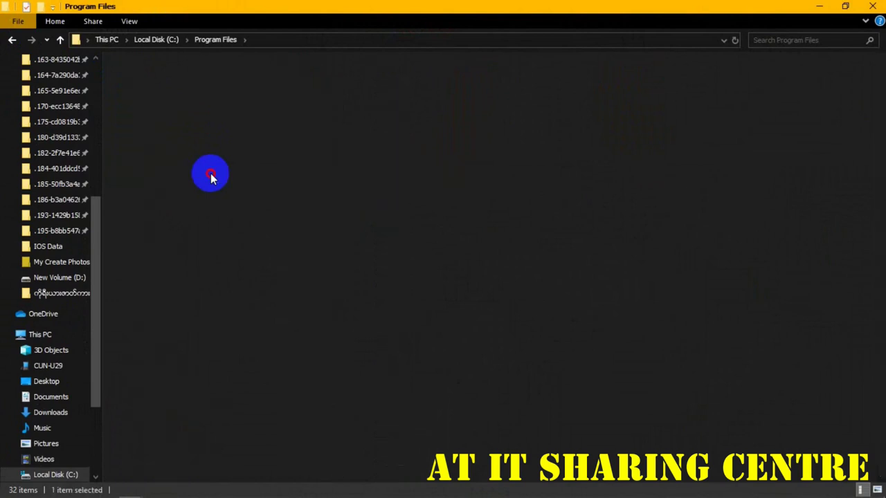
{"action": "right_click", "coordinate": [236, 212]}
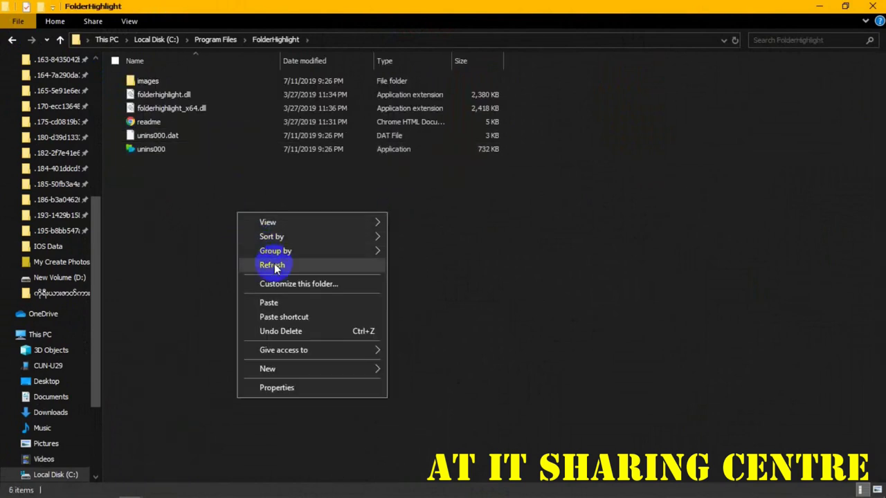
{"action": "left_click", "coordinate": [321, 306]}
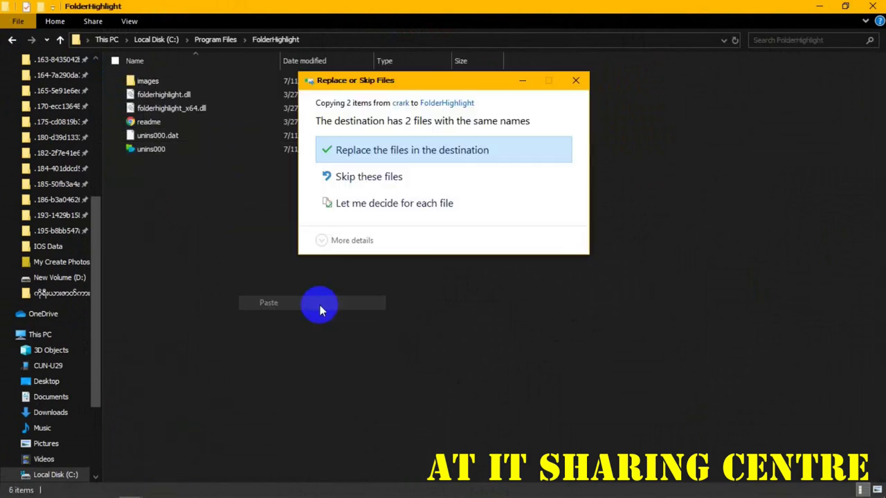
{"action": "left_click", "coordinate": [446, 164]}
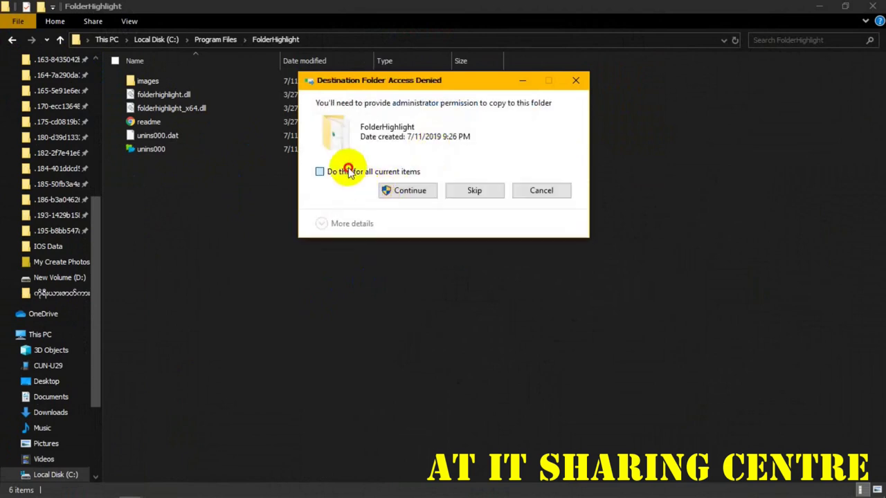
{"action": "left_click", "coordinate": [390, 191]}
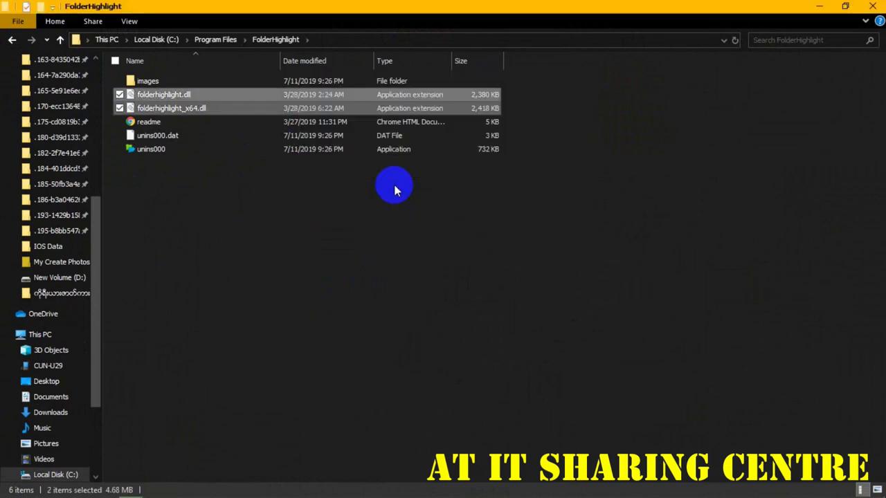
Step: Refresh the FolderHighlight program folder, close its window and refresh the desktop
{"action": "right_click", "coordinate": [708, 154]}
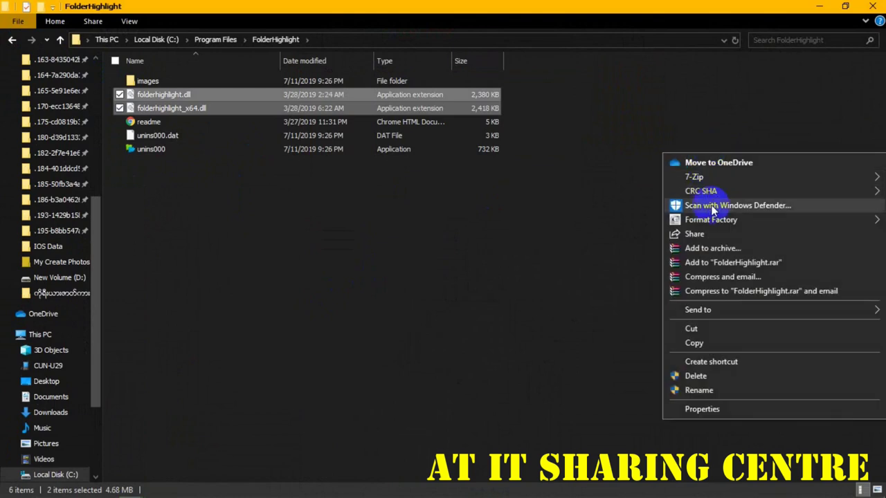
{"action": "right_click", "coordinate": [566, 217]}
{"action": "left_click", "coordinate": [570, 269]}
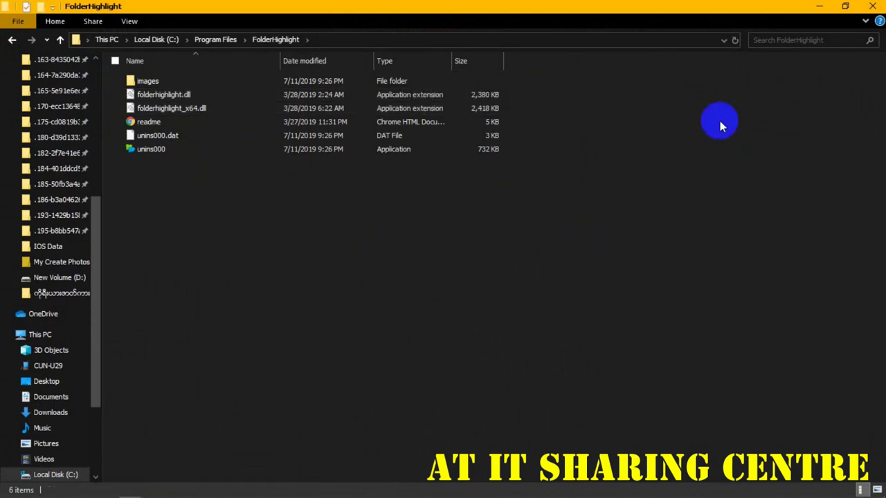
{"action": "left_click", "coordinate": [875, 5]}
{"action": "right_click", "coordinate": [701, 138]}
{"action": "left_click", "coordinate": [713, 173]}
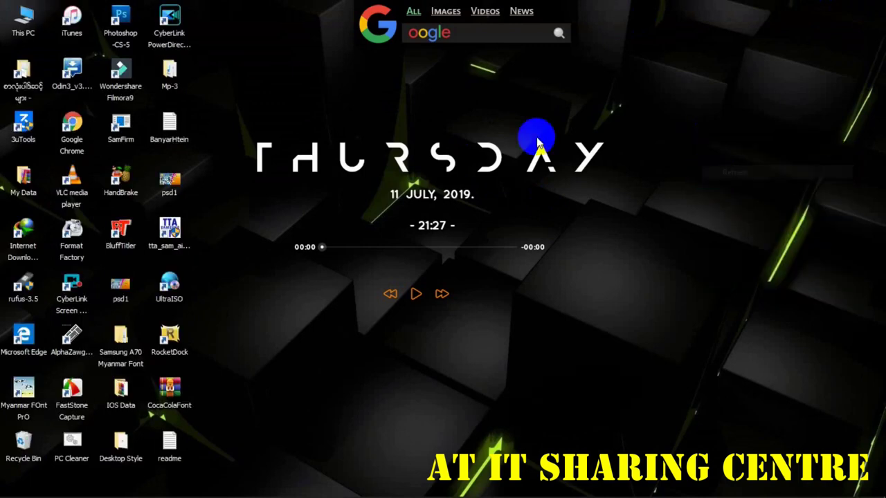
Step: Open New Volume (D:), colour the My Create Videos folder light blue with FolderHighlight and refresh the view
{"action": "double_click", "coordinate": [27, 31]}
{"action": "double_click", "coordinate": [451, 194]}
{"action": "scroll", "coordinate": [510, 195], "scroll_direction": "down", "scroll_amount": 1}
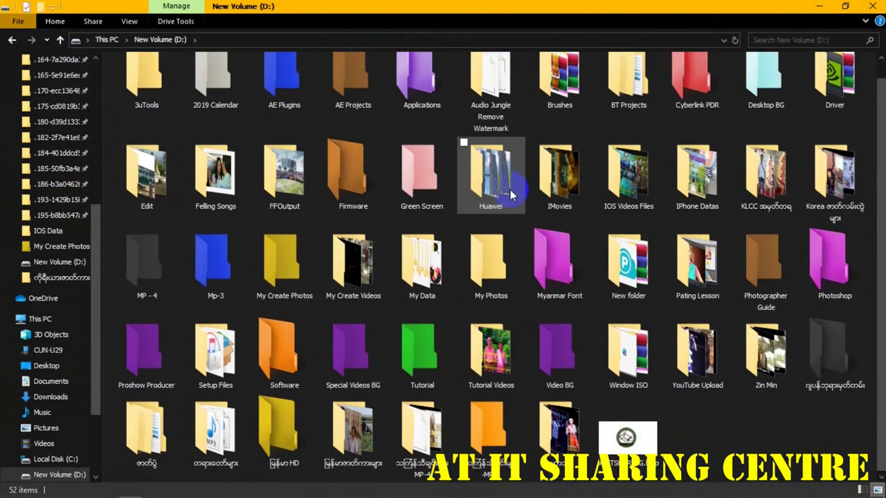
{"action": "right_click", "coordinate": [357, 283]}
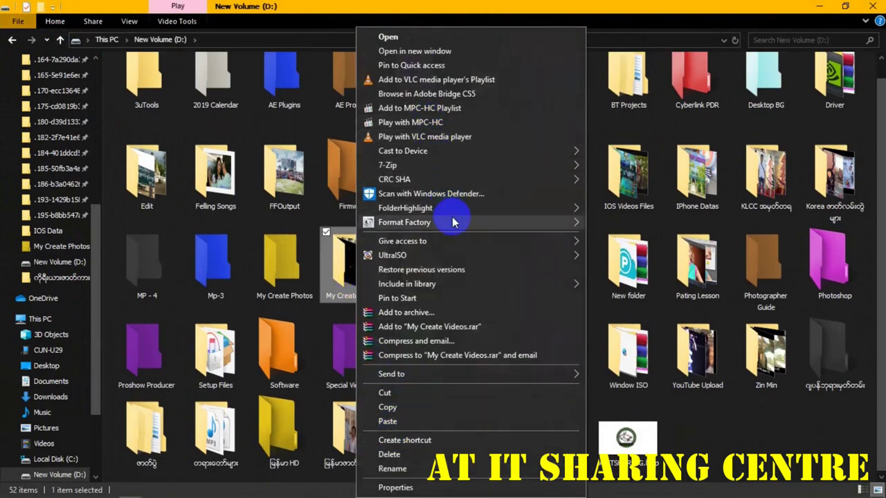
{"action": "mouse_move", "coordinate": [555, 212]}
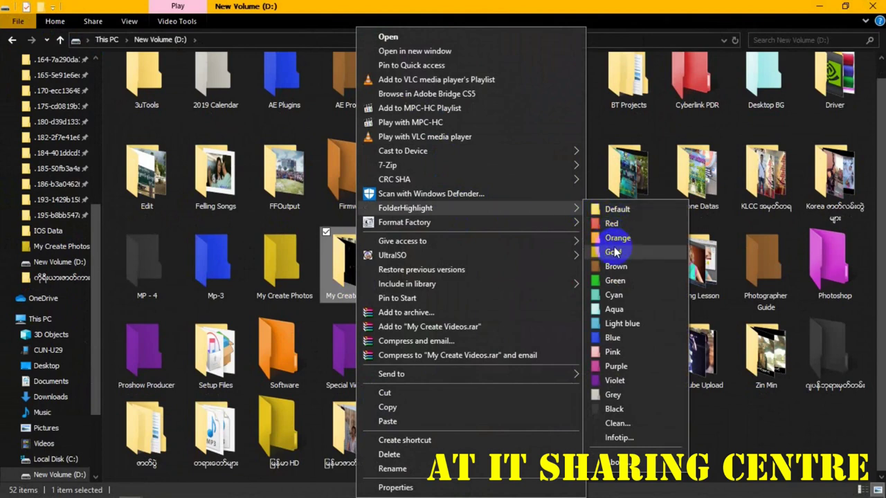
{"action": "left_click", "coordinate": [625, 326]}
{"action": "right_click", "coordinate": [735, 424]}
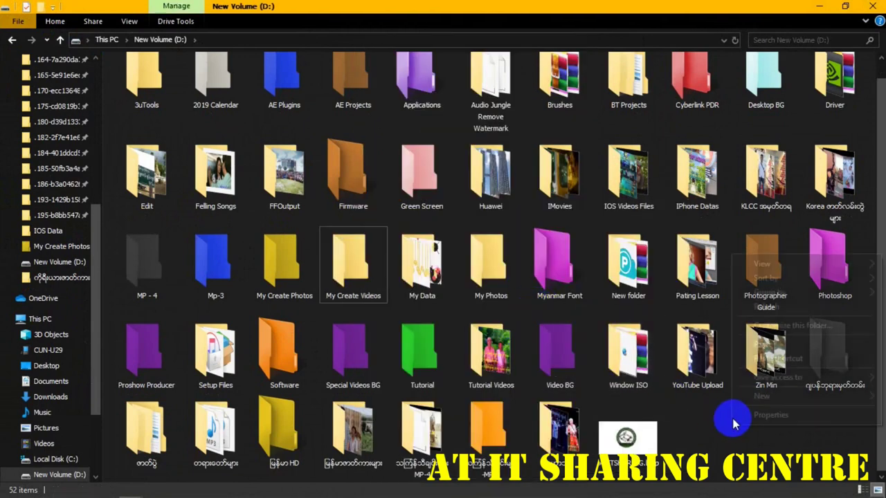
{"action": "left_click", "coordinate": [758, 305]}
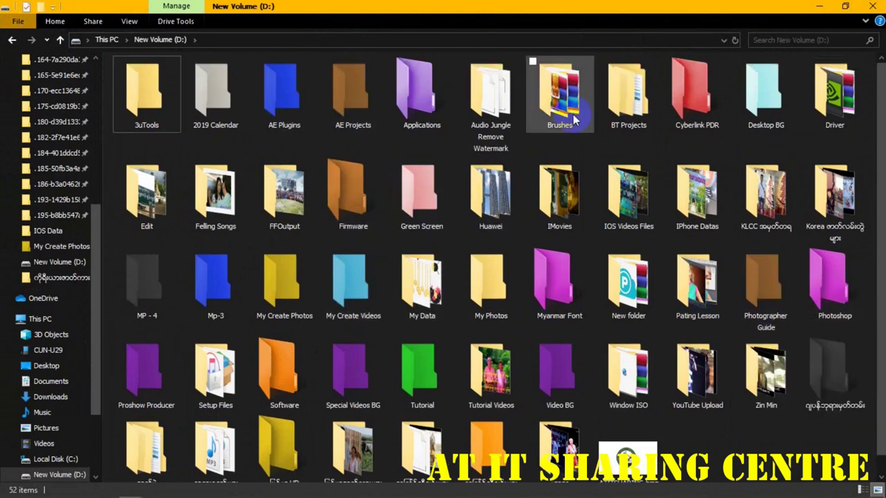
Step: Colour the Audio Jungle Remove Watermark folder blue with FolderHighlight and refresh the view
{"action": "left_click", "coordinate": [477, 83]}
{"action": "right_click", "coordinate": [477, 82]}
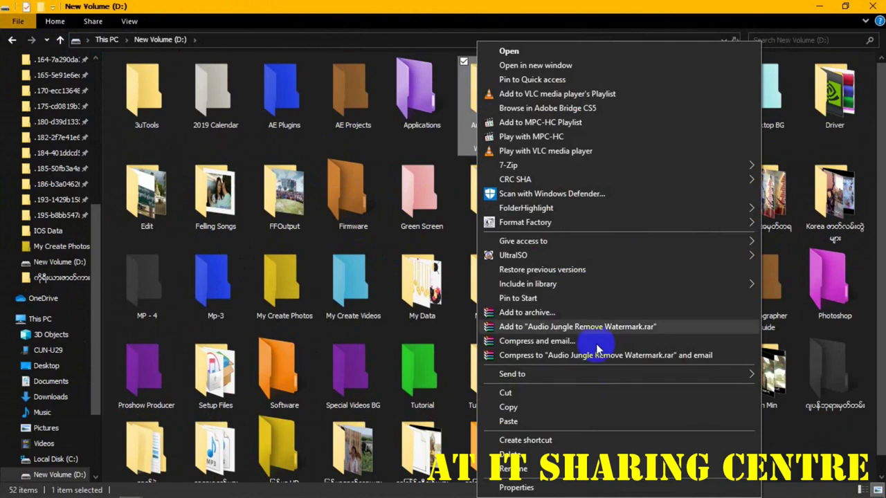
{"action": "mouse_move", "coordinate": [597, 209]}
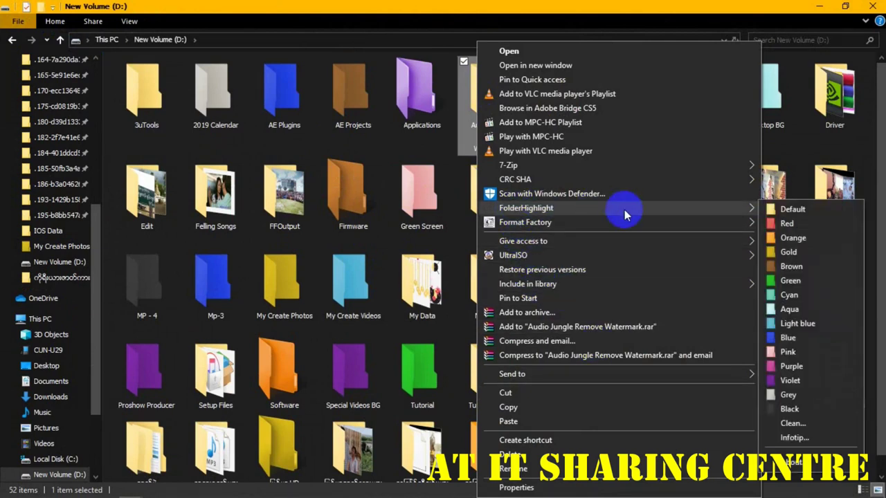
{"action": "left_click", "coordinate": [788, 338]}
{"action": "right_click", "coordinate": [574, 150]}
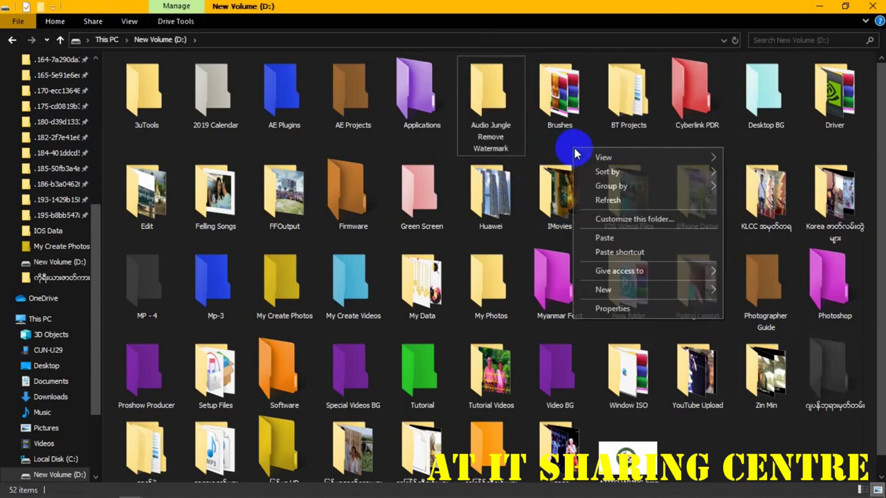
{"action": "left_click", "coordinate": [600, 201]}
Step: Colour the Brushes folder brown with FolderHighlight and refresh the view
{"action": "right_click", "coordinate": [559, 116]}
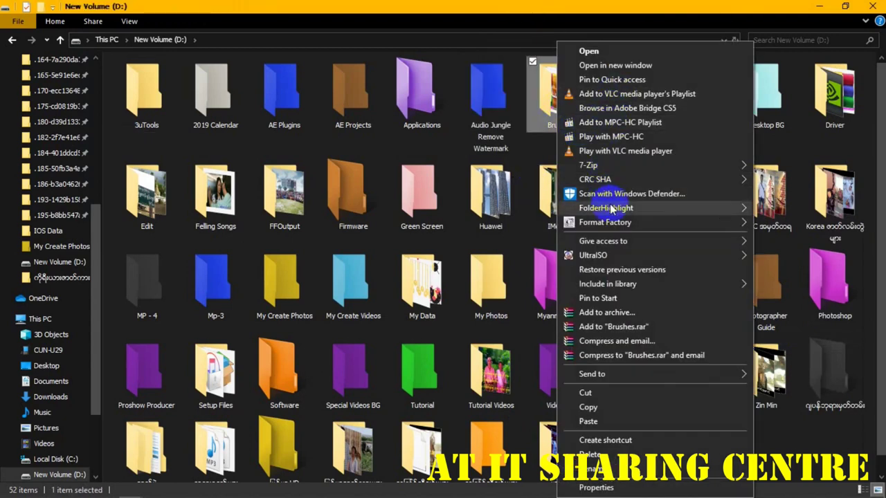
{"action": "mouse_move", "coordinate": [673, 212]}
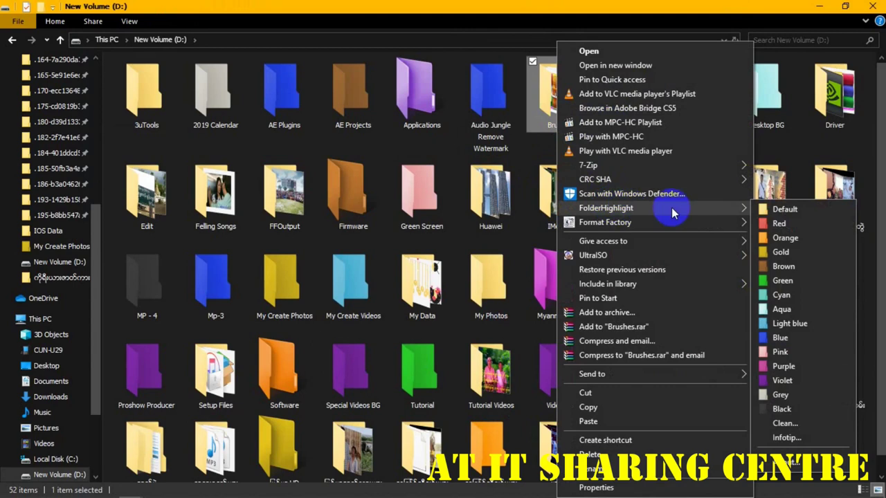
{"action": "left_click", "coordinate": [776, 274]}
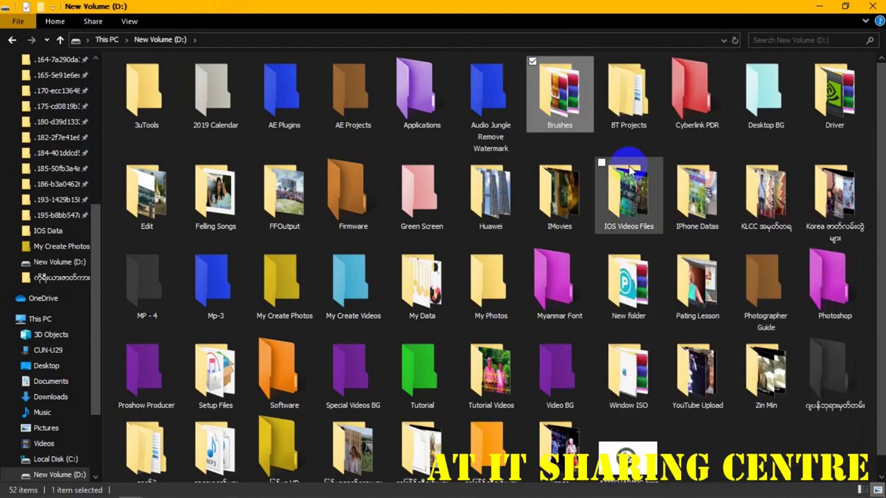
{"action": "right_click", "coordinate": [601, 158]}
{"action": "left_click", "coordinate": [618, 207]}
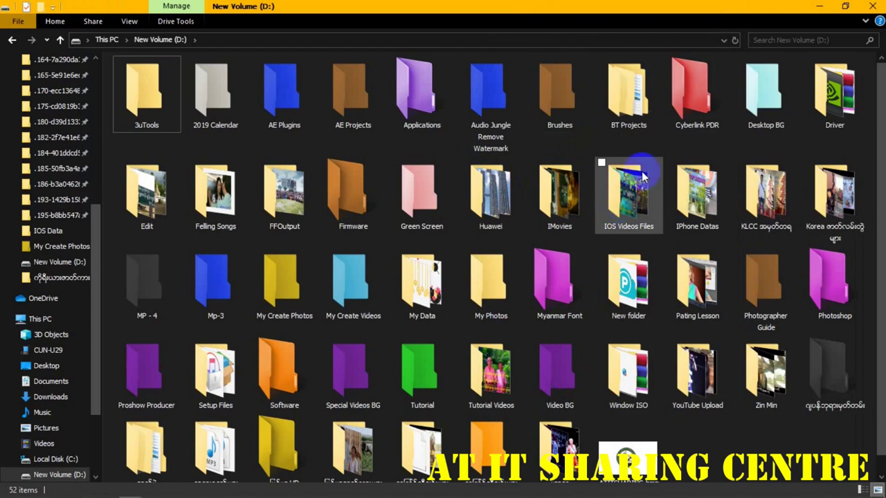
Step: Colour the BT Projects folder aqua with FolderHighlight and refresh the view
{"action": "left_click", "coordinate": [619, 90]}
{"action": "right_click", "coordinate": [620, 90]}
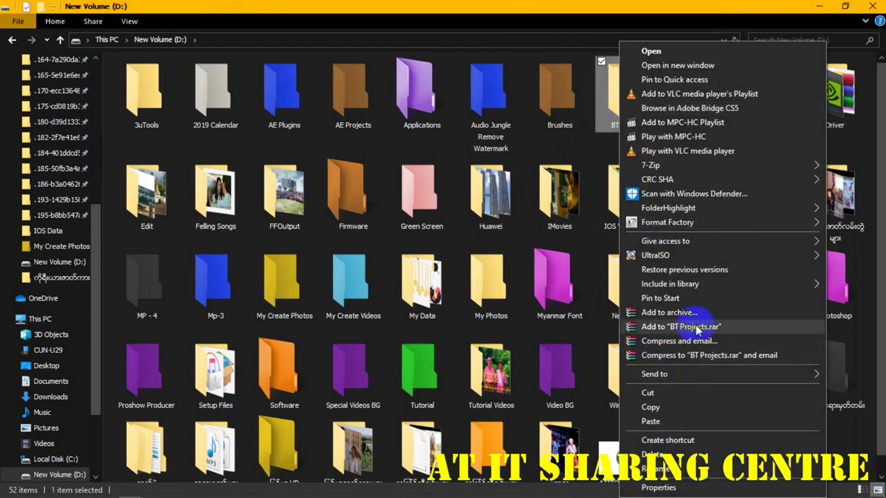
{"action": "mouse_move", "coordinate": [658, 212]}
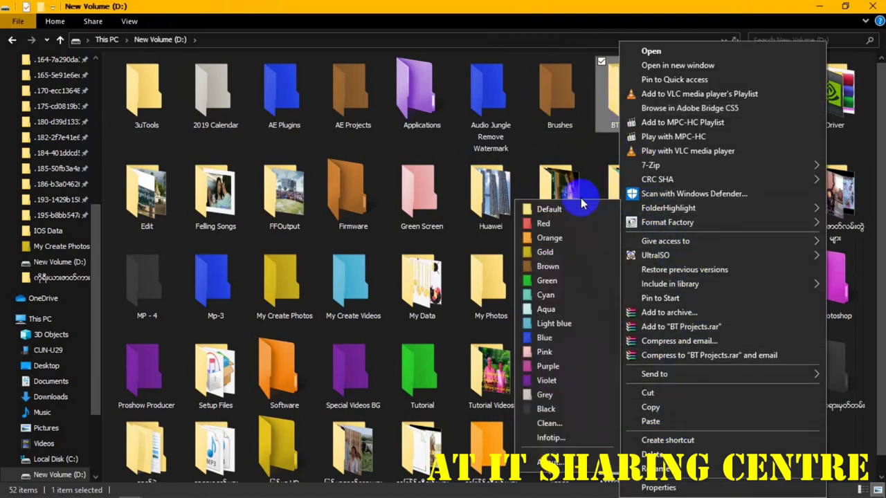
{"action": "left_click", "coordinate": [547, 310]}
{"action": "right_click", "coordinate": [602, 155]}
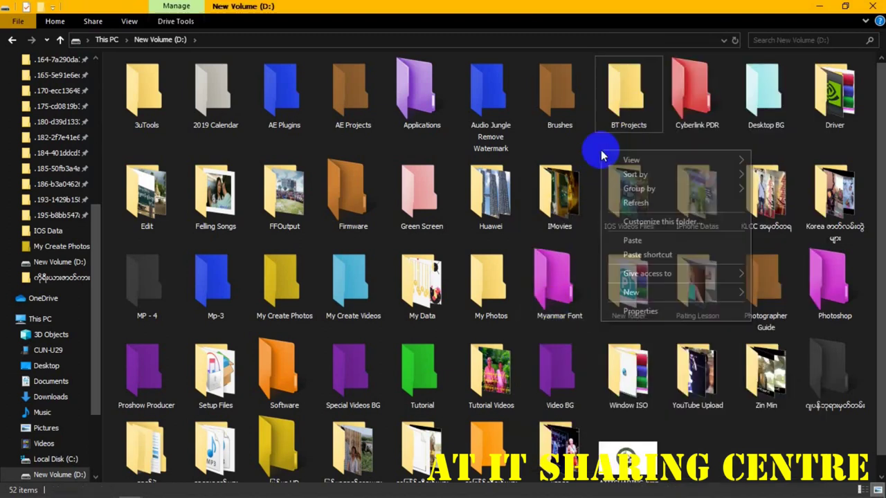
{"action": "left_click", "coordinate": [635, 202]}
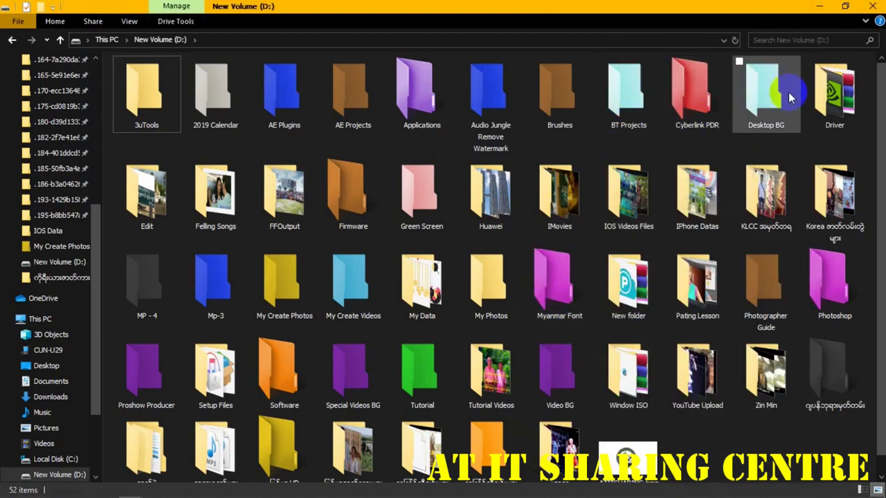
Step: Colour the Driver folder black with FolderHighlight and refresh the view
{"action": "right_click", "coordinate": [831, 93]}
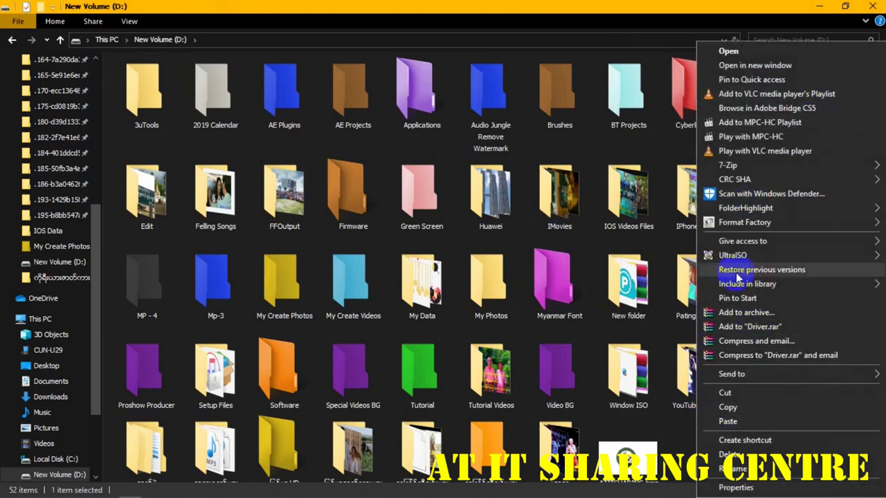
{"action": "mouse_move", "coordinate": [741, 208]}
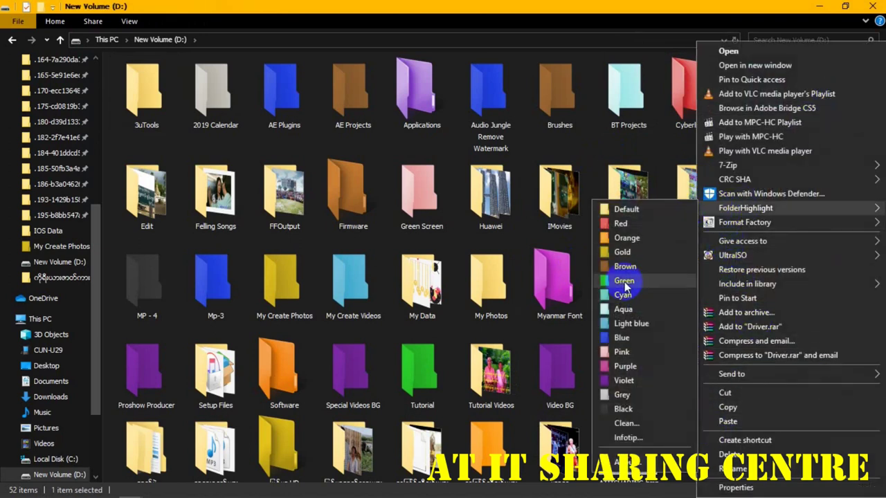
{"action": "left_click", "coordinate": [623, 410]}
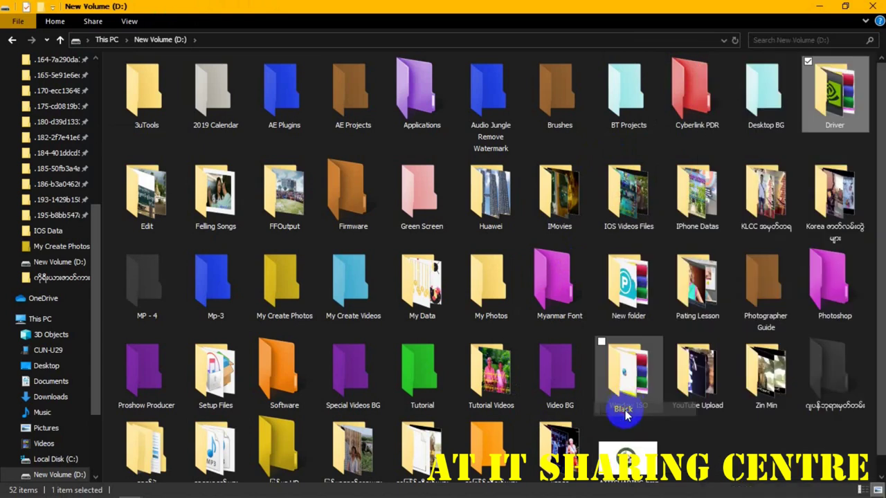
{"action": "right_click", "coordinate": [593, 148]}
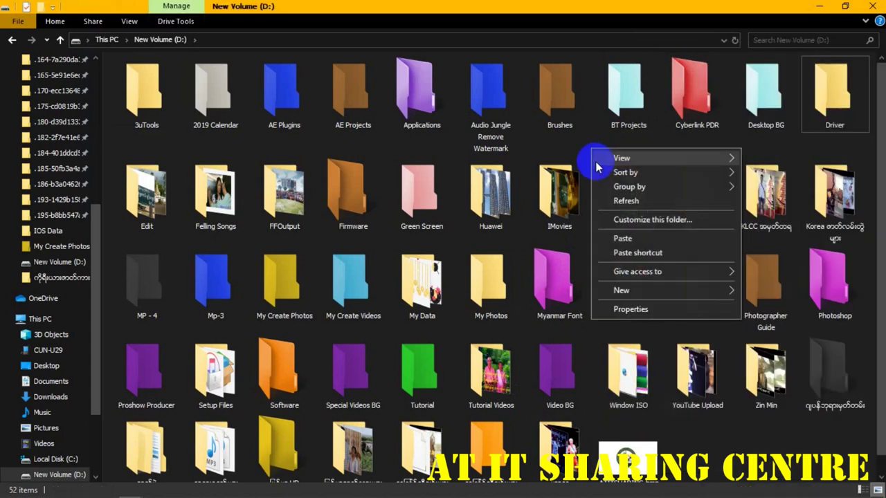
{"action": "left_click", "coordinate": [613, 200]}
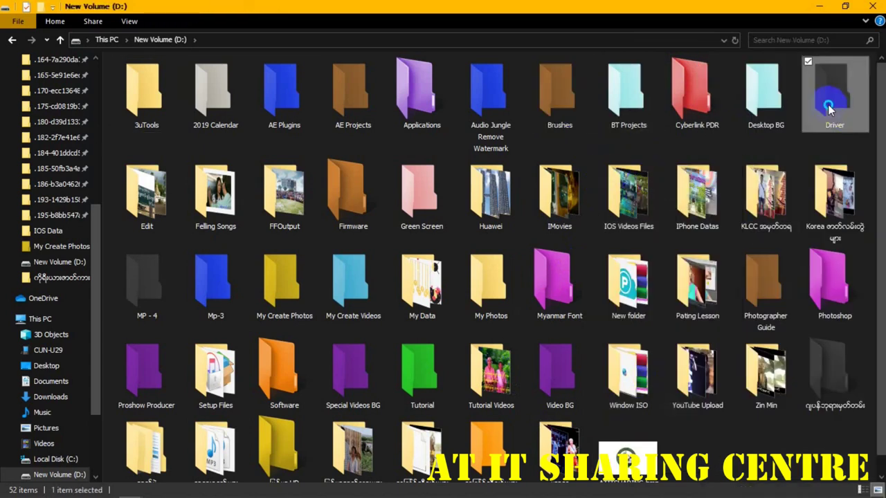
{"action": "right_click", "coordinate": [847, 119]}
{"action": "left_click", "coordinate": [623, 125]}
Step: Colour the IOS Videos Files folder violet with FolderHighlight
{"action": "right_click", "coordinate": [619, 197]}
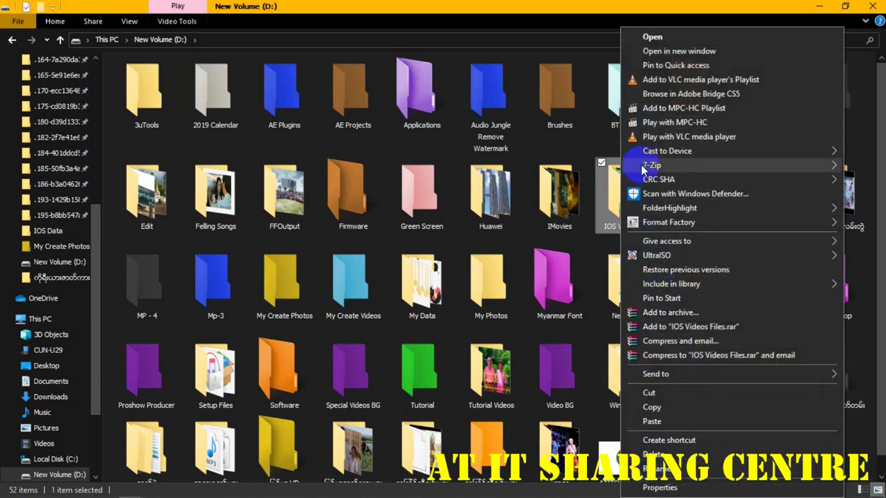
{"action": "mouse_move", "coordinate": [651, 211]}
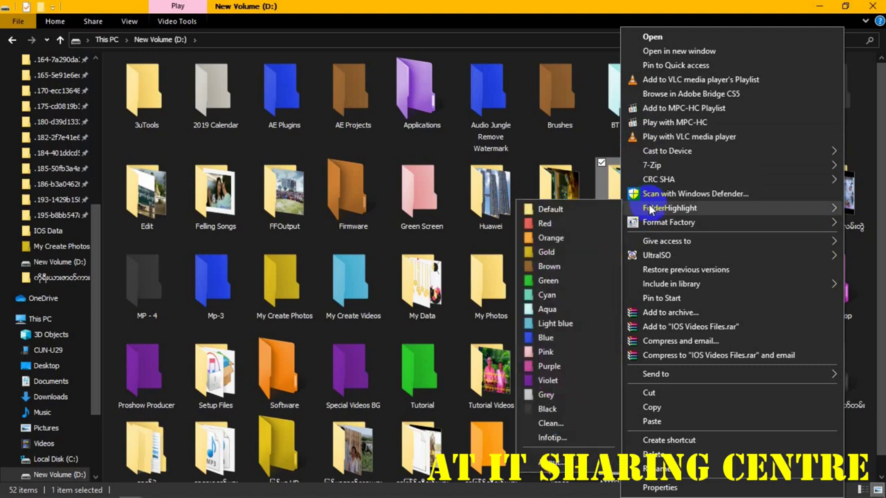
{"action": "left_click", "coordinate": [547, 382]}
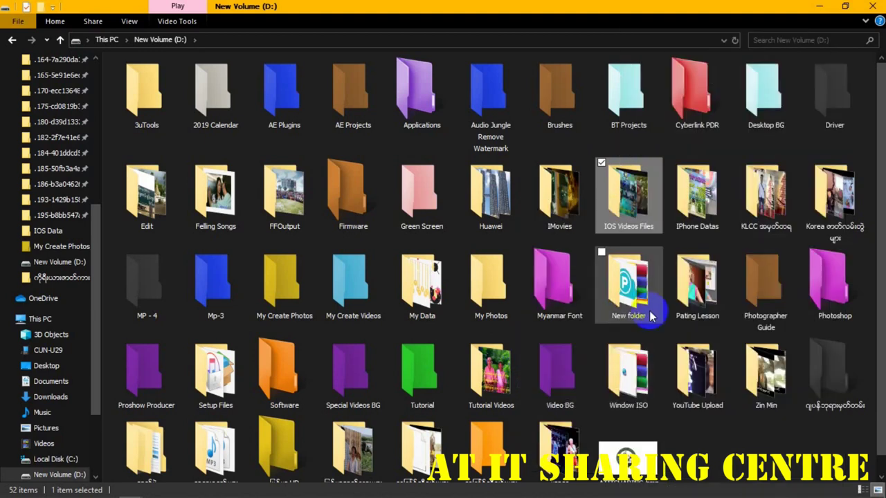
Step: Refresh the drive D view to update the IOS Videos Files folder's icon
{"action": "right_click", "coordinate": [708, 149]}
{"action": "left_click", "coordinate": [720, 194]}
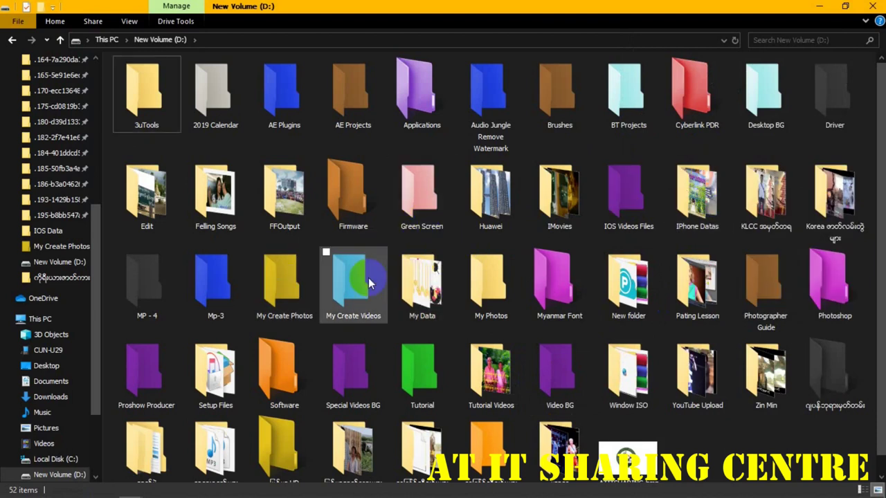
Step: Colour the My Data folder blue with FolderHighlight and refresh the view
{"action": "scroll", "coordinate": [398, 317], "scroll_direction": "down", "scroll_amount": 1}
{"action": "right_click", "coordinate": [418, 277]}
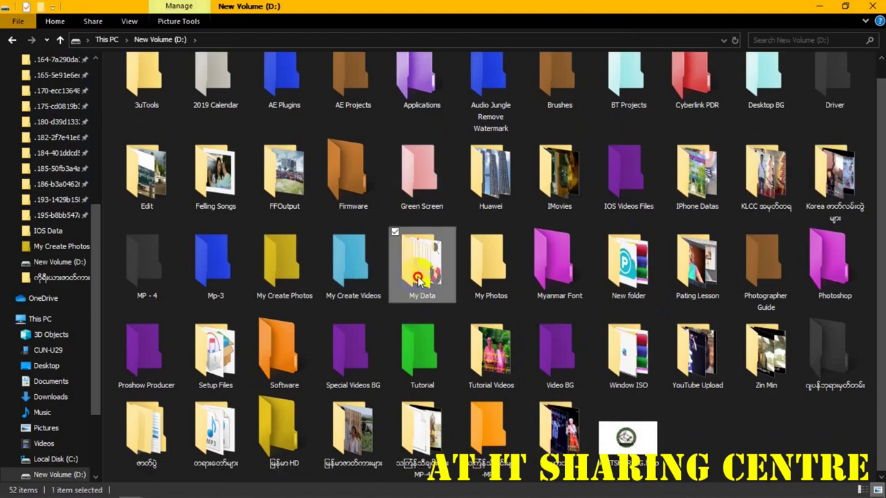
{"action": "mouse_move", "coordinate": [461, 233]}
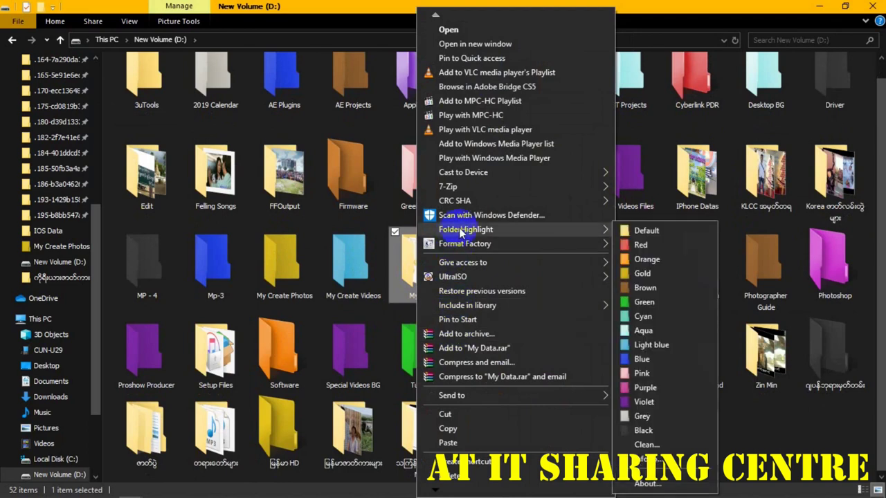
{"action": "left_click", "coordinate": [641, 359]}
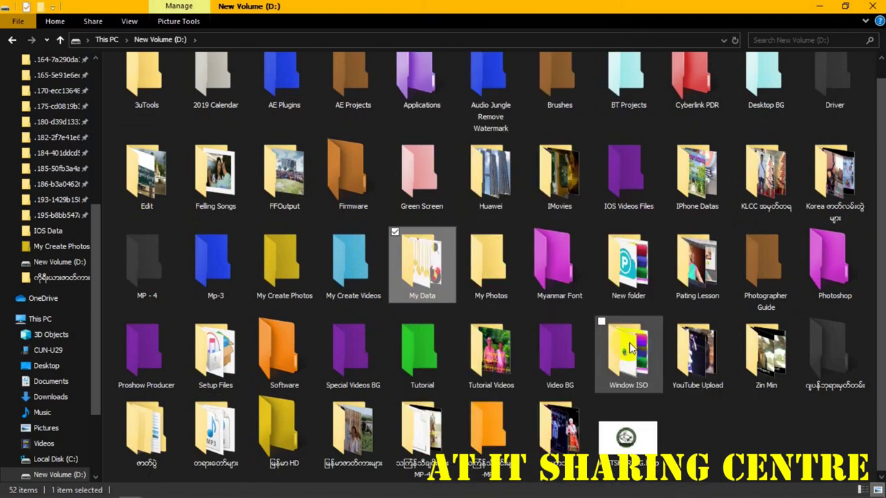
{"action": "right_click", "coordinate": [536, 311]}
{"action": "left_click", "coordinate": [557, 358]}
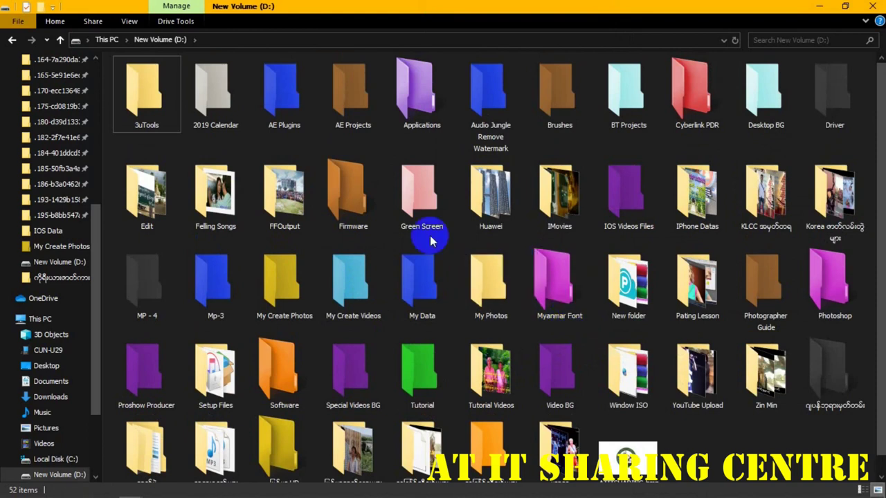
Step: Colour the Felling Songs folder gold with FolderHighlight and refresh the view
{"action": "left_click", "coordinate": [220, 195]}
{"action": "right_click", "coordinate": [221, 195]}
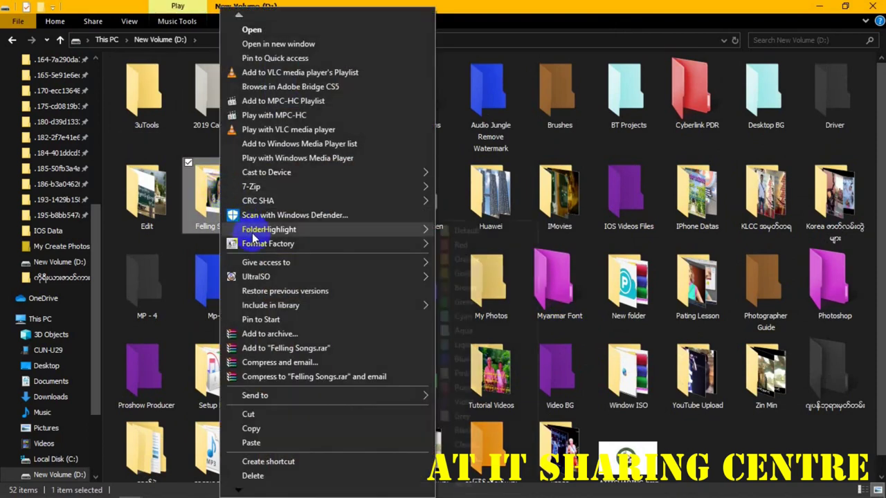
{"action": "mouse_move", "coordinate": [431, 235]}
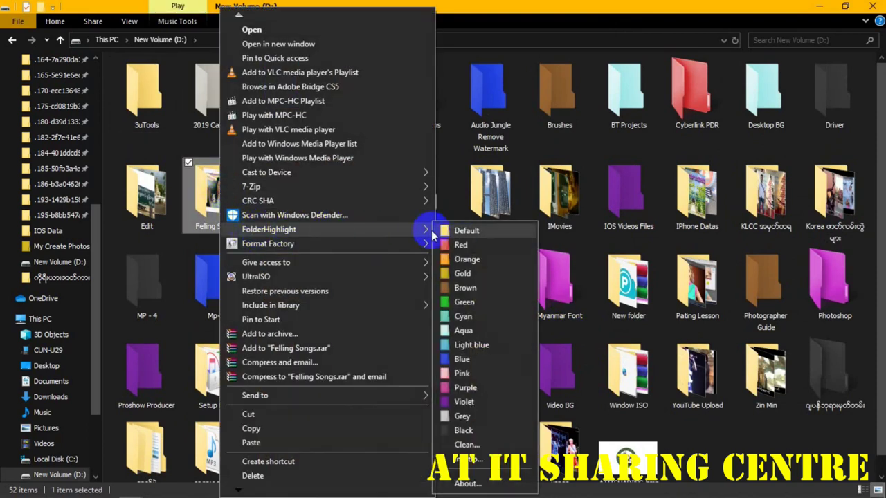
{"action": "left_click", "coordinate": [463, 275]}
{"action": "right_click", "coordinate": [320, 240]}
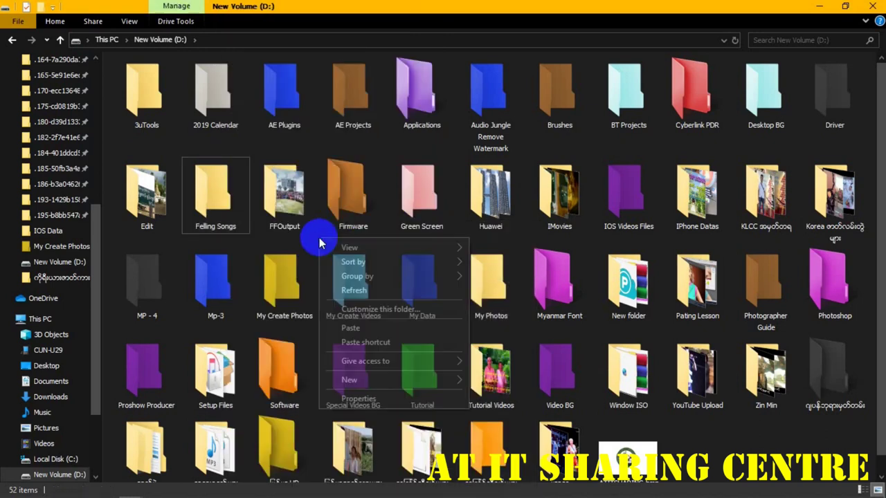
{"action": "left_click", "coordinate": [351, 302]}
Step: Colour the FFOutput folder aqua with FolderHighlight and refresh the view
{"action": "right_click", "coordinate": [288, 217]}
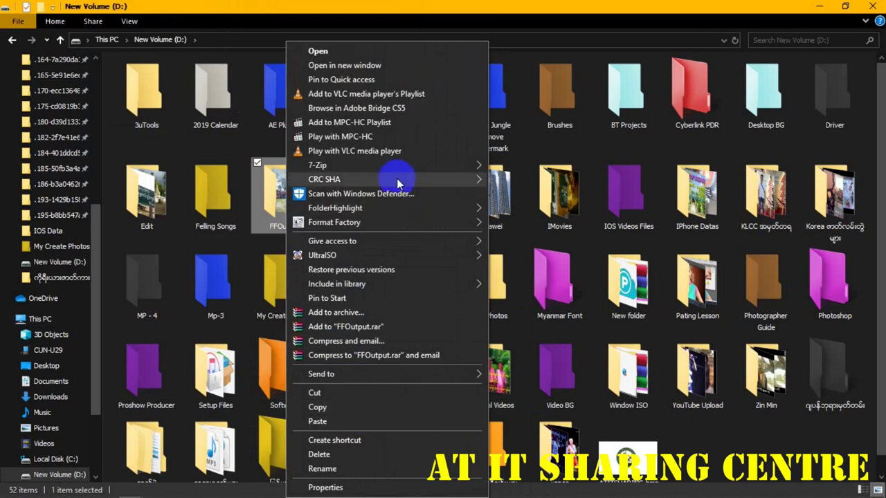
{"action": "mouse_move", "coordinate": [389, 208]}
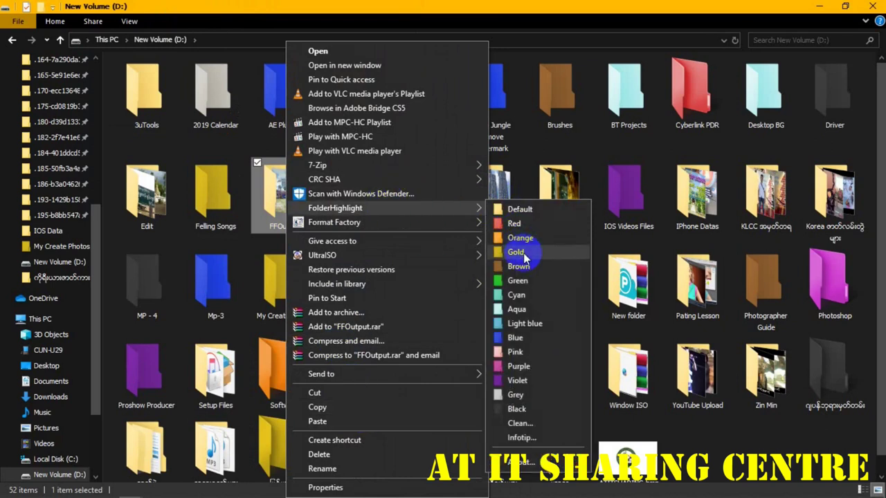
{"action": "left_click", "coordinate": [535, 313]}
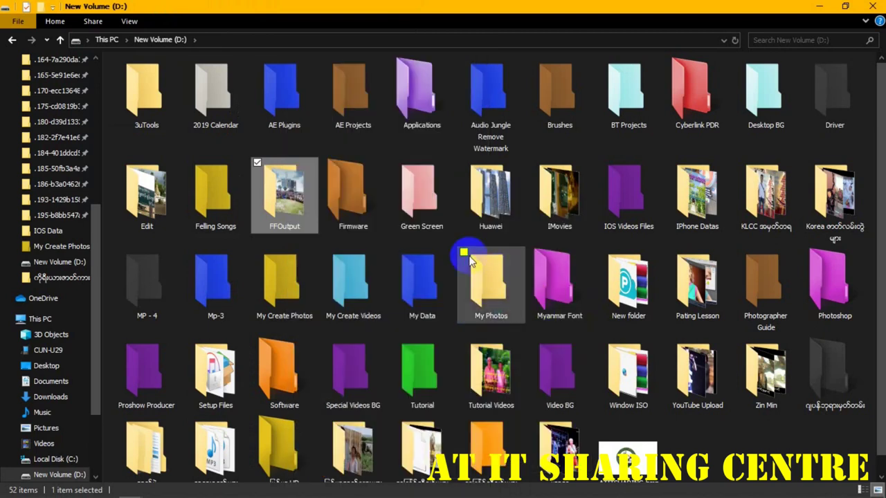
{"action": "left_click", "coordinate": [456, 241]}
{"action": "right_click", "coordinate": [456, 242]}
{"action": "left_click", "coordinate": [492, 295]}
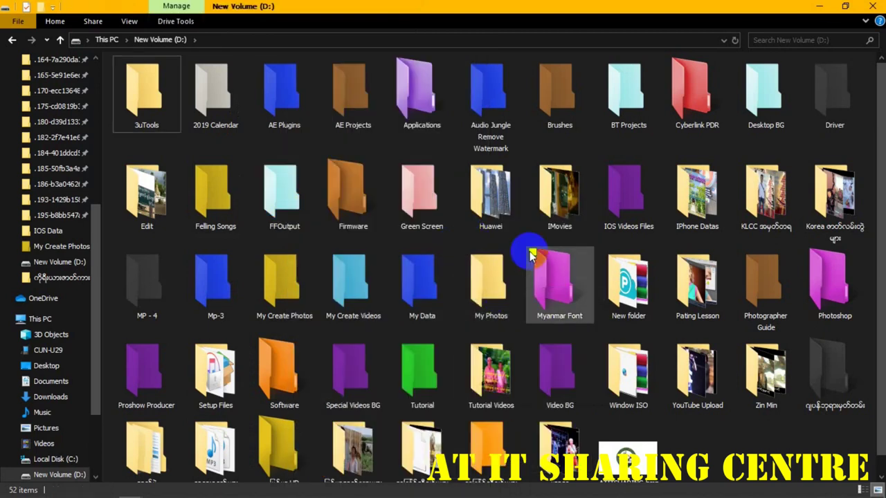
Step: Colour the Edit folder purple with FolderHighlight and refresh the view
{"action": "left_click", "coordinate": [157, 199]}
{"action": "right_click", "coordinate": [158, 199]}
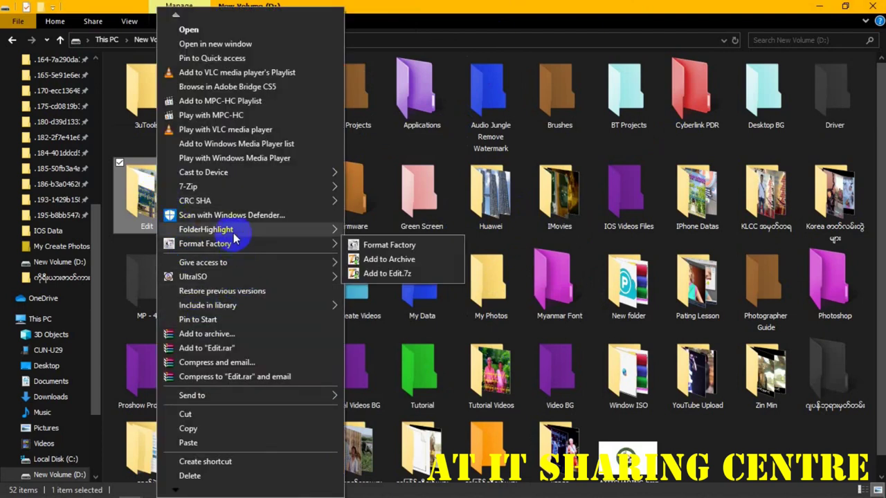
{"action": "mouse_move", "coordinate": [234, 235]}
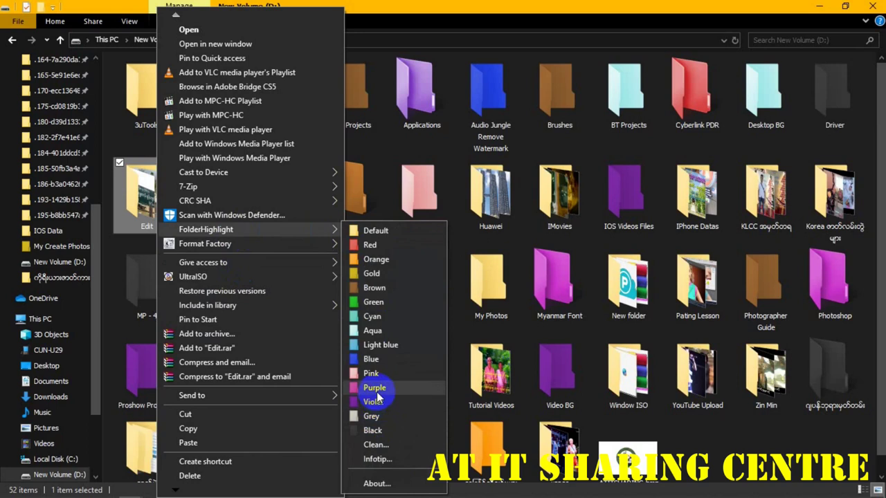
{"action": "left_click", "coordinate": [375, 392]}
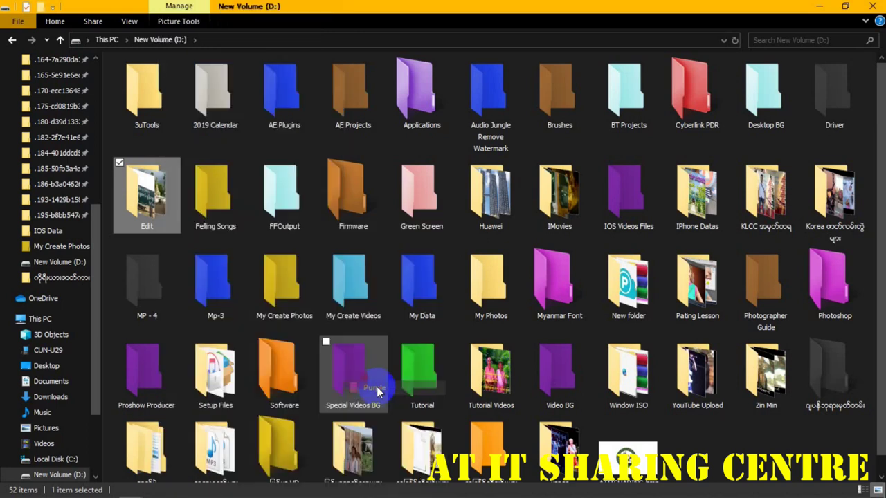
{"action": "right_click", "coordinate": [247, 231]}
{"action": "left_click", "coordinate": [282, 281]}
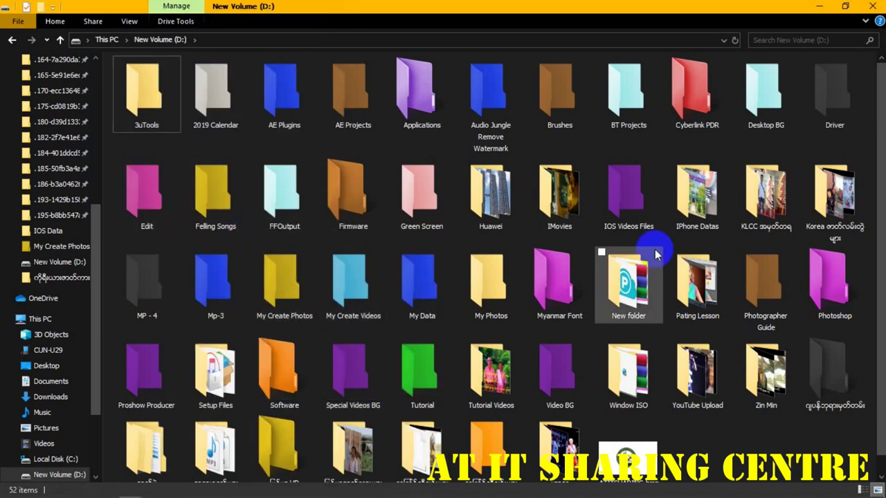
Step: Colour the Huawei folder blue with FolderHighlight and refresh the view
{"action": "left_click", "coordinate": [504, 215]}
{"action": "right_click", "coordinate": [504, 214]}
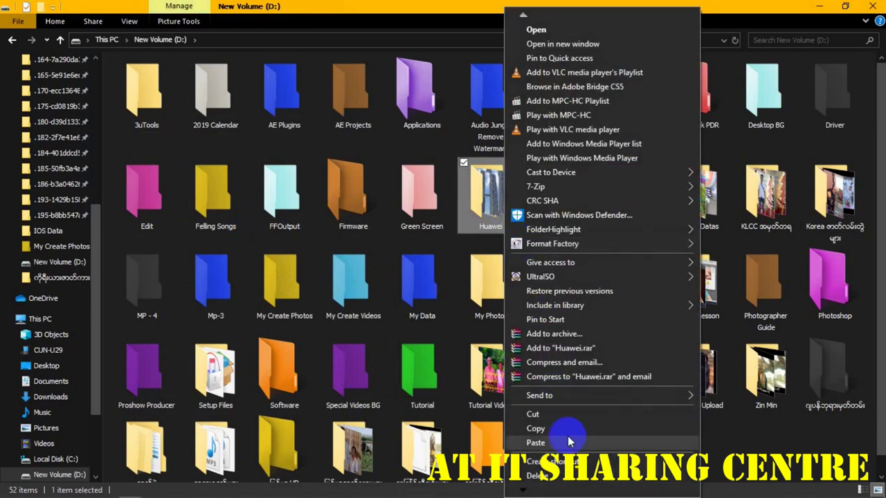
{"action": "mouse_move", "coordinate": [537, 229]}
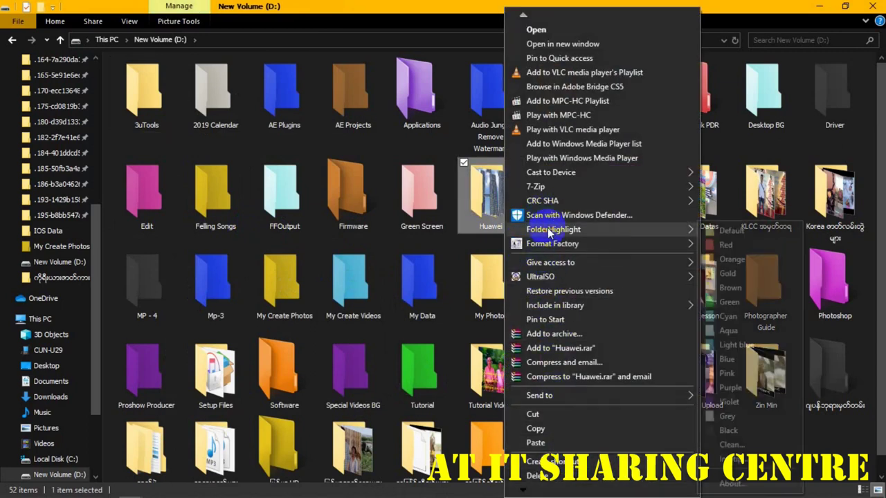
{"action": "left_click", "coordinate": [725, 345]}
{"action": "right_click", "coordinate": [600, 283]}
{"action": "left_click", "coordinate": [588, 238]}
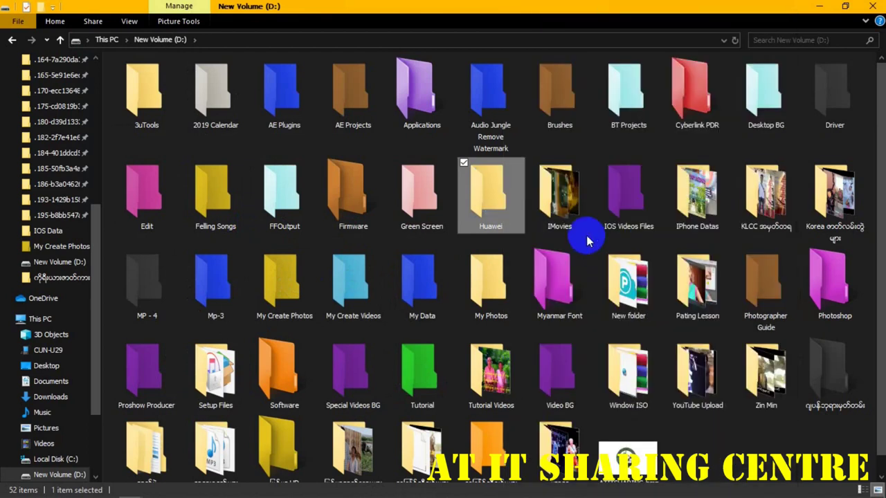
{"action": "right_click", "coordinate": [589, 233]}
{"action": "left_click", "coordinate": [599, 289]}
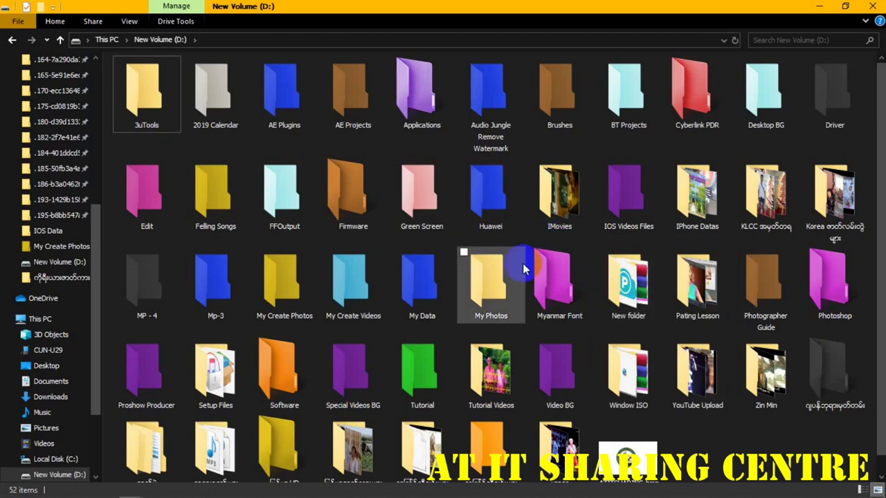
Step: Select the IMovies folder on drive D
{"action": "left_click", "coordinate": [561, 211]}
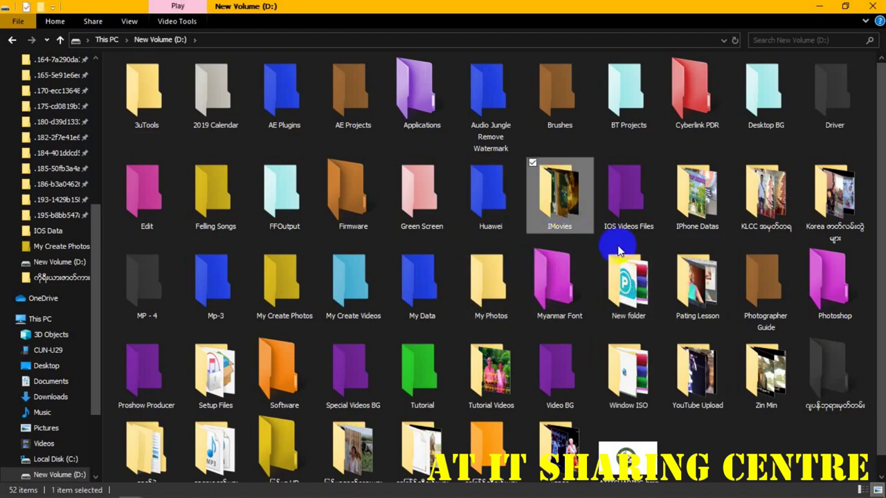